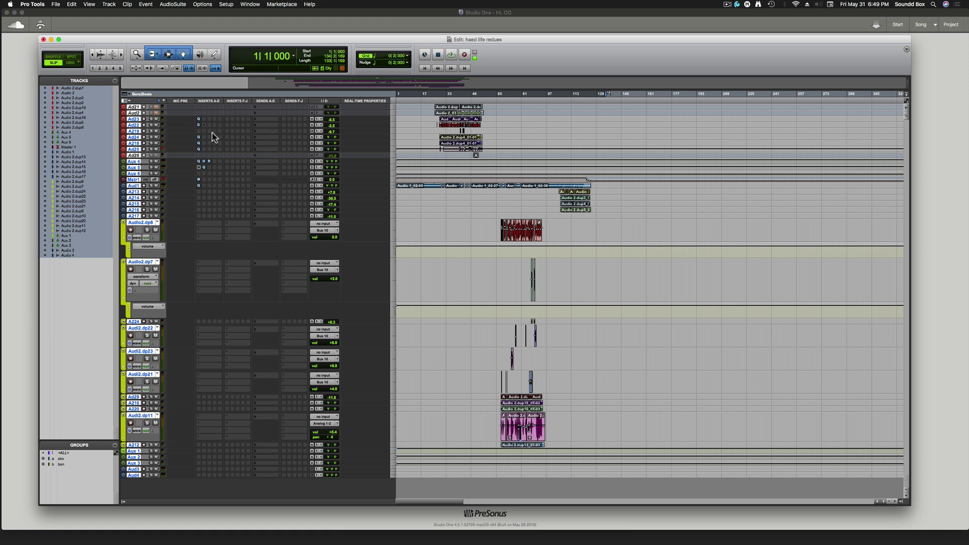
- Select tracks in the 'haed life redux' Tracks list, ending with every track in the session selected
click(77, 89)
click(71, 93)
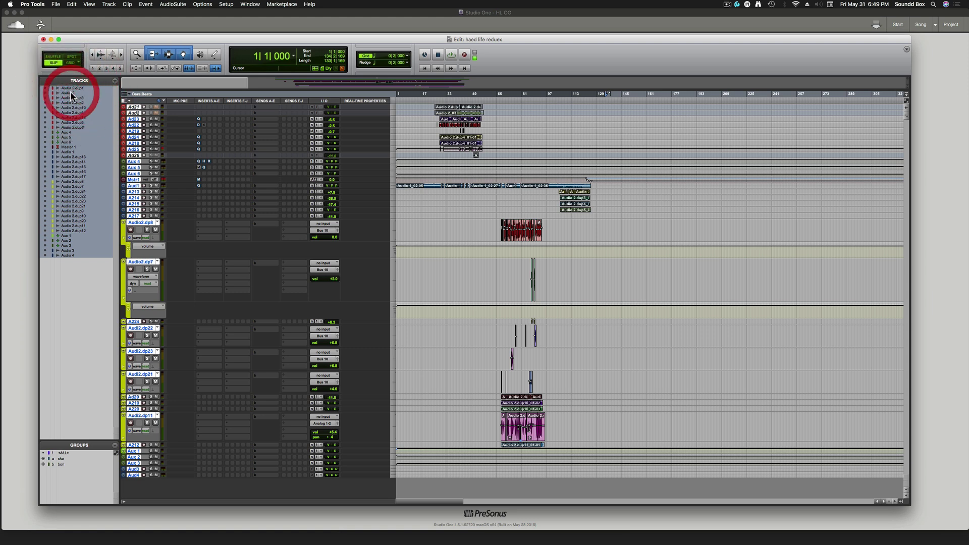
click(70, 98)
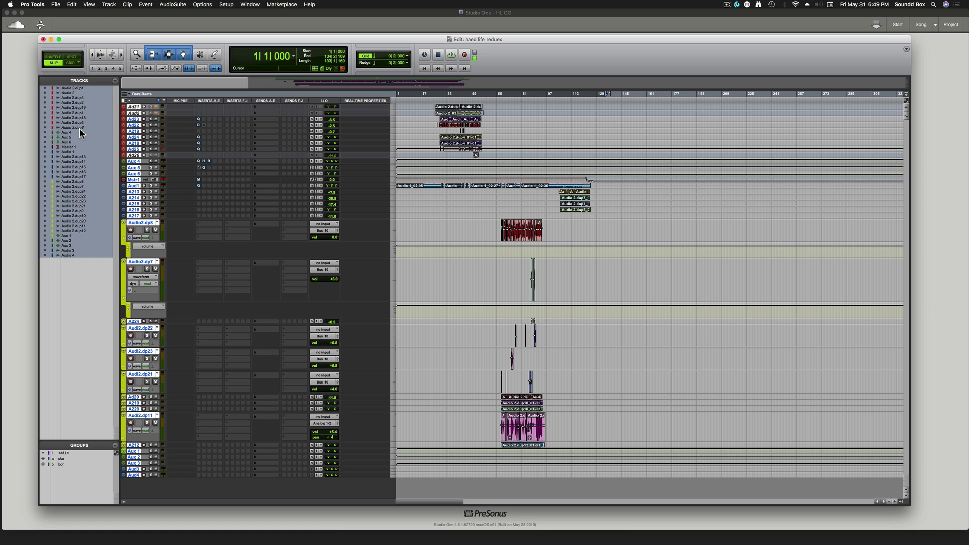
click(76, 89)
click(74, 92)
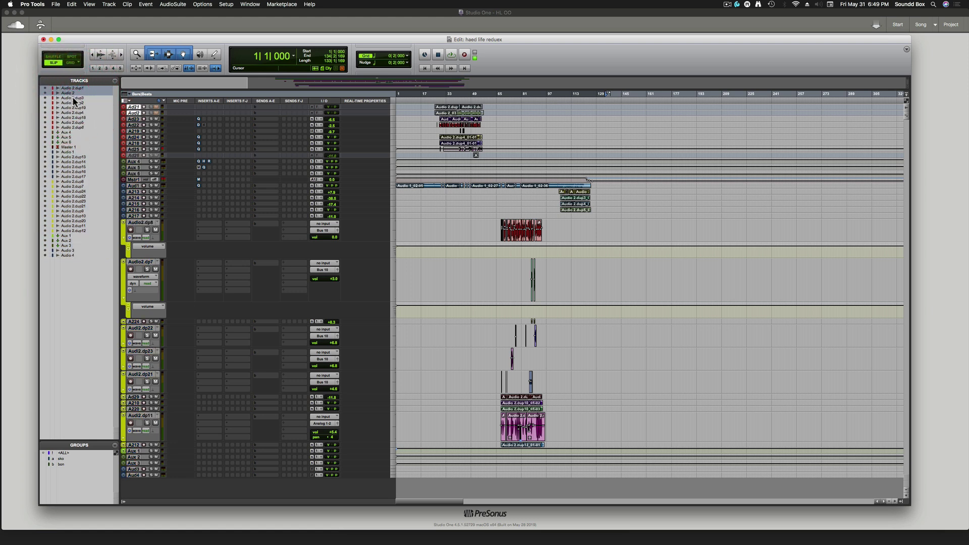
click(72, 102)
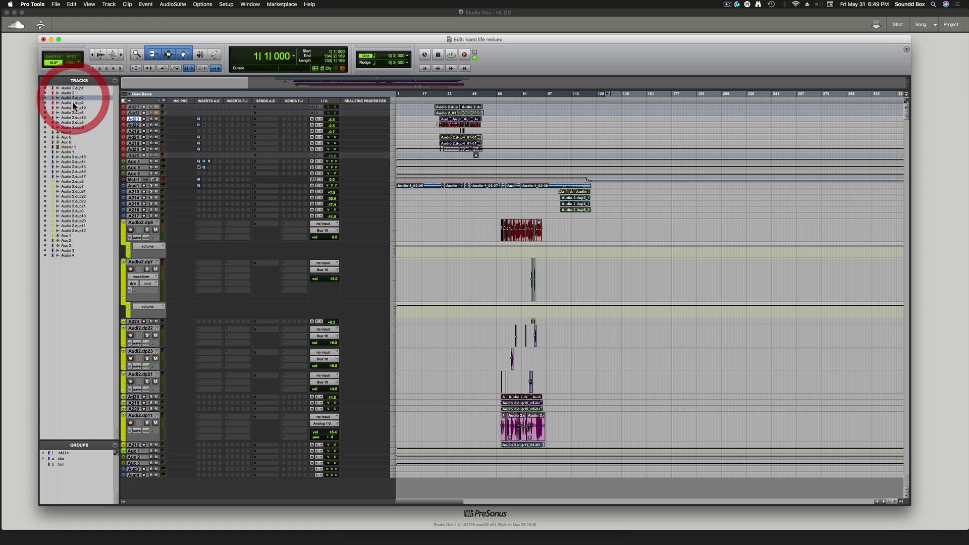
click(72, 126)
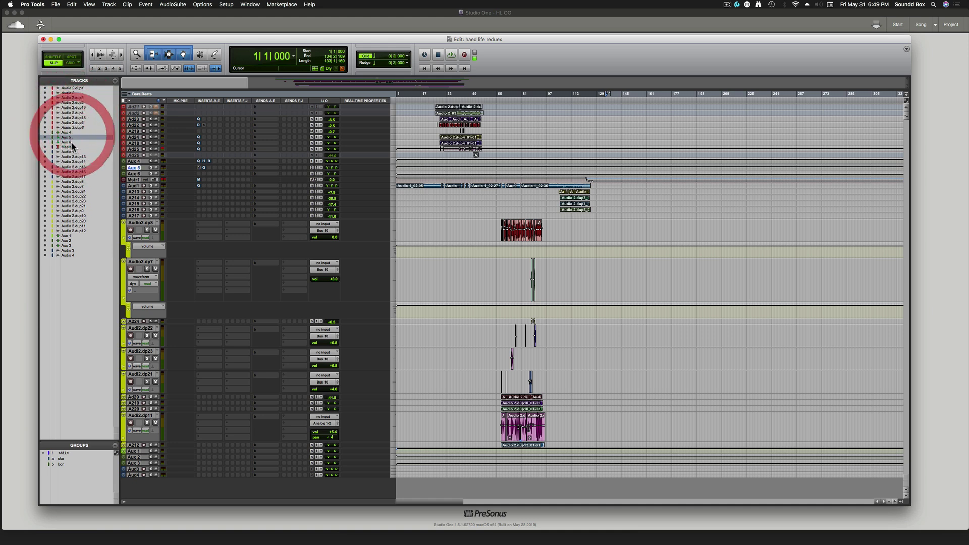
click(71, 147)
click(72, 157)
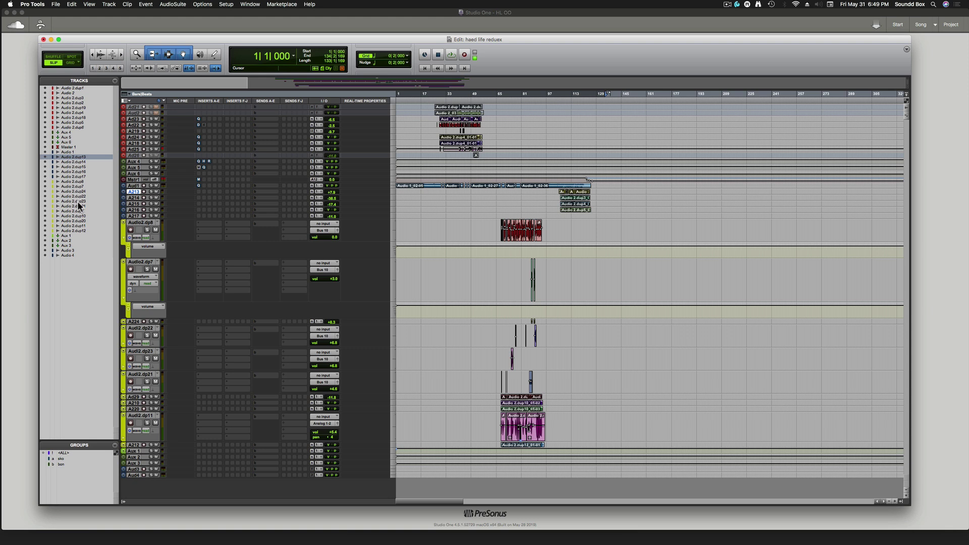
click(83, 254)
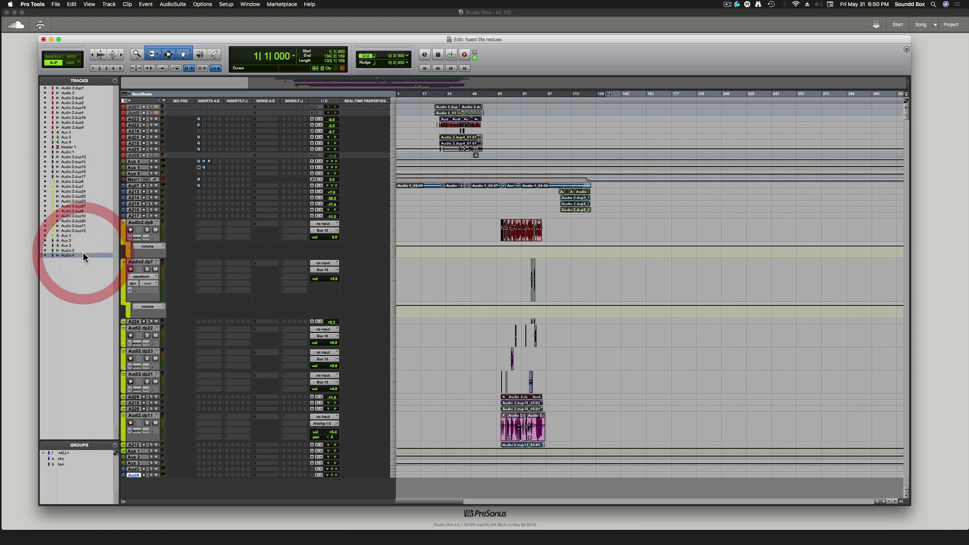
shift+click(83, 86)
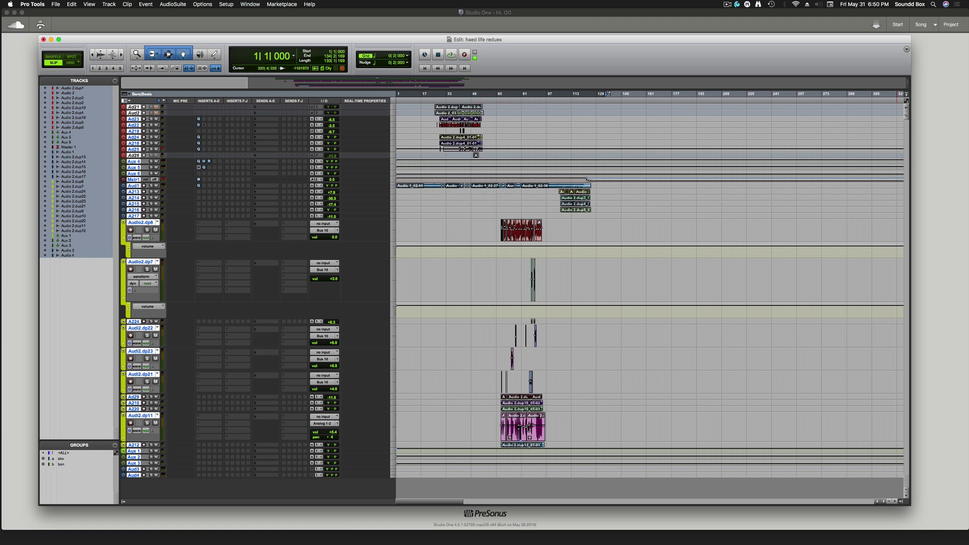
key(super+equal)
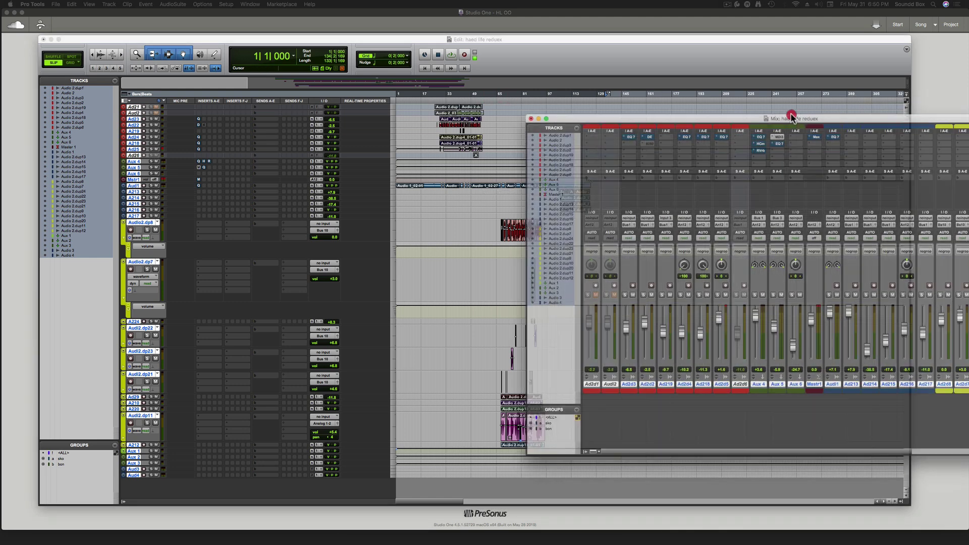
drag(790, 114, 575, 79)
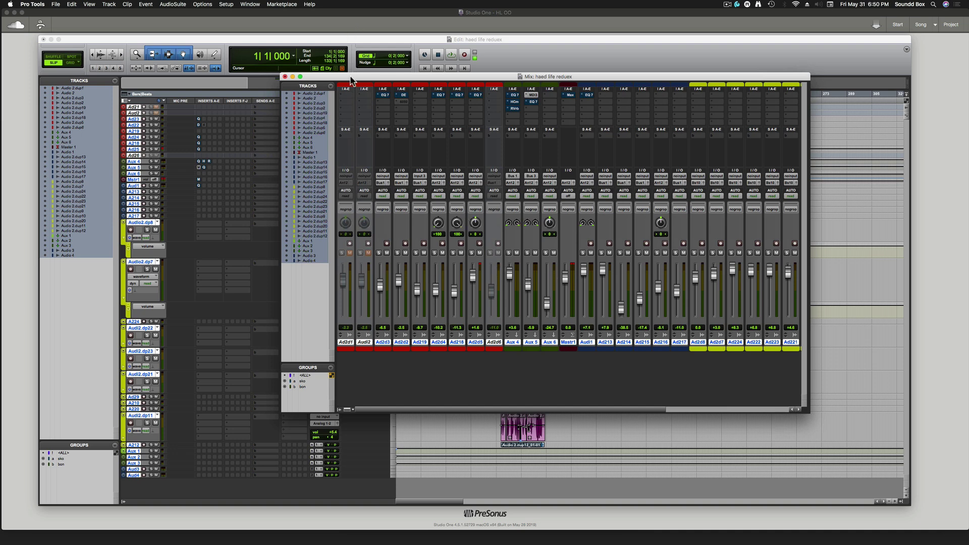
drag(351, 77, 967, 124)
key(super+w)
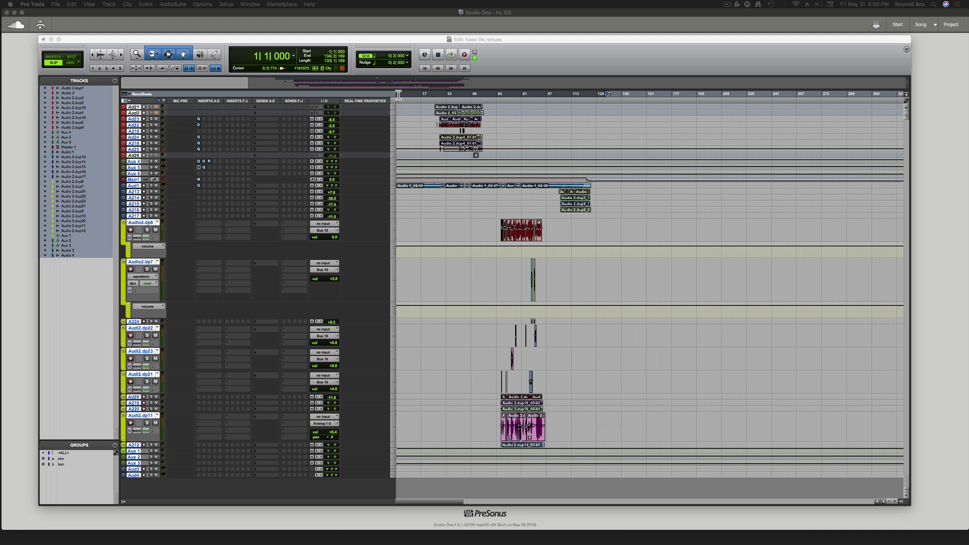
- Select bars 1 to about 122 and apply Consolidate Clip, then select bars 9–69 on Audio2.dp7
click(547, 94)
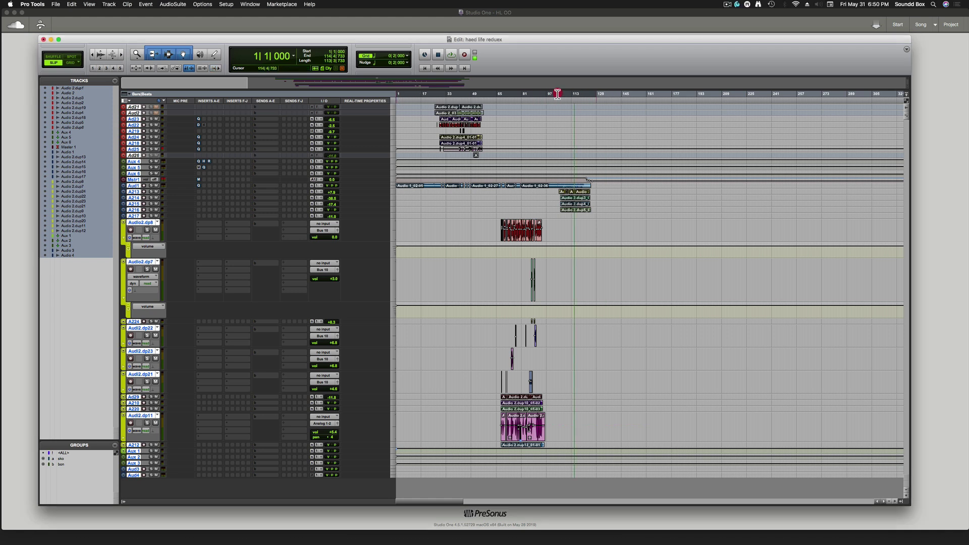
click(517, 94)
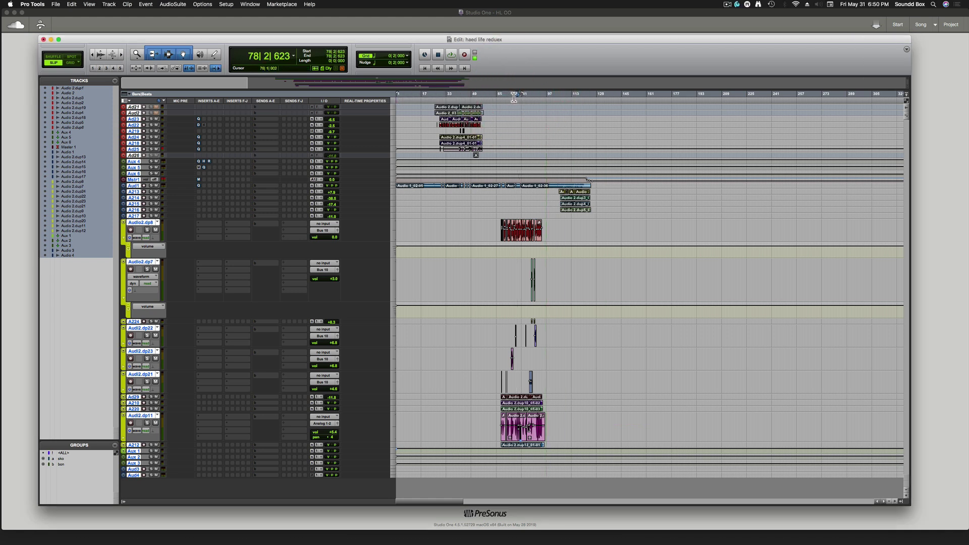
drag(516, 96, 389, 96)
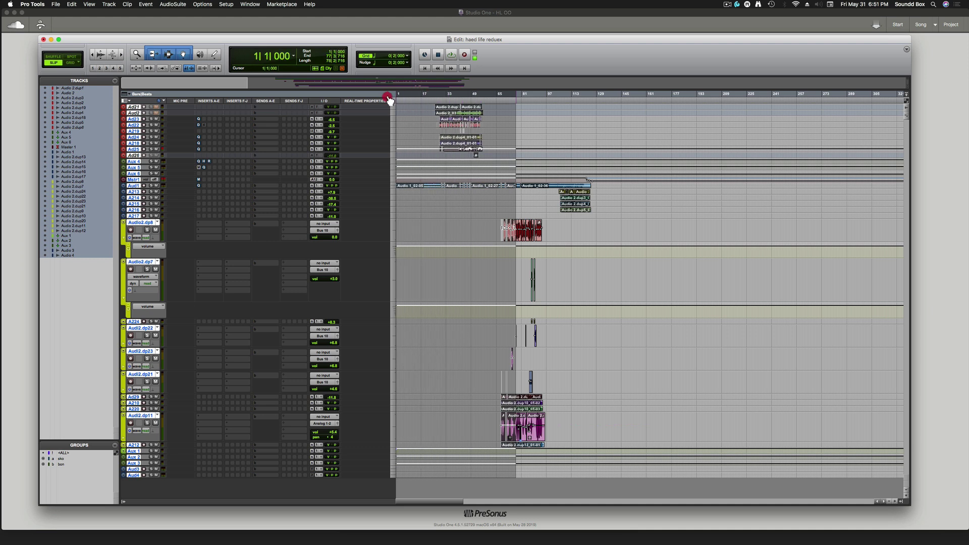
drag(519, 98, 595, 108)
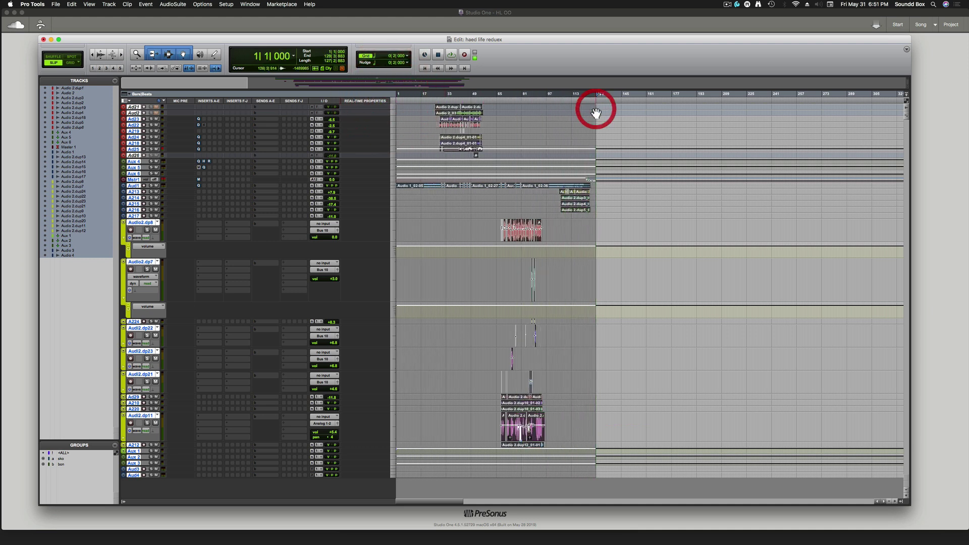
click(71, 4)
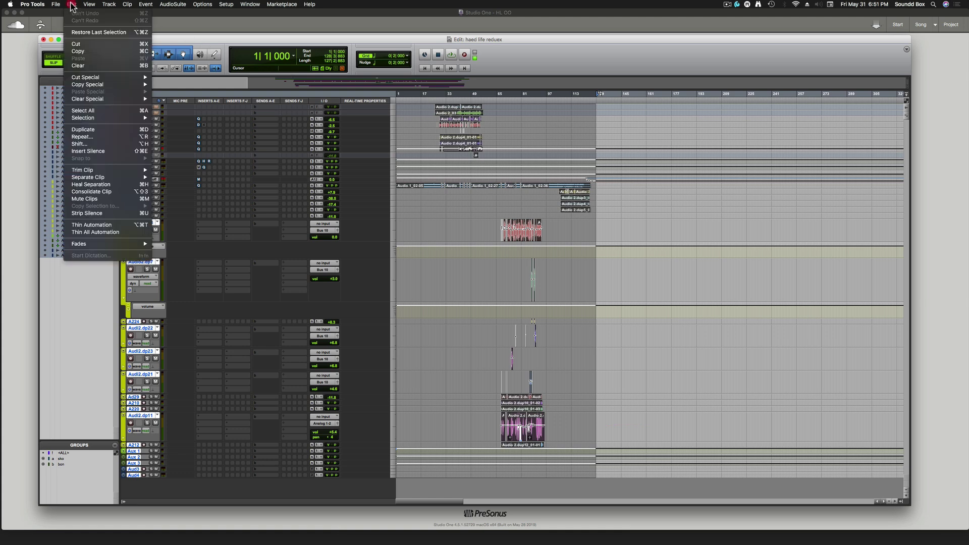
click(103, 196)
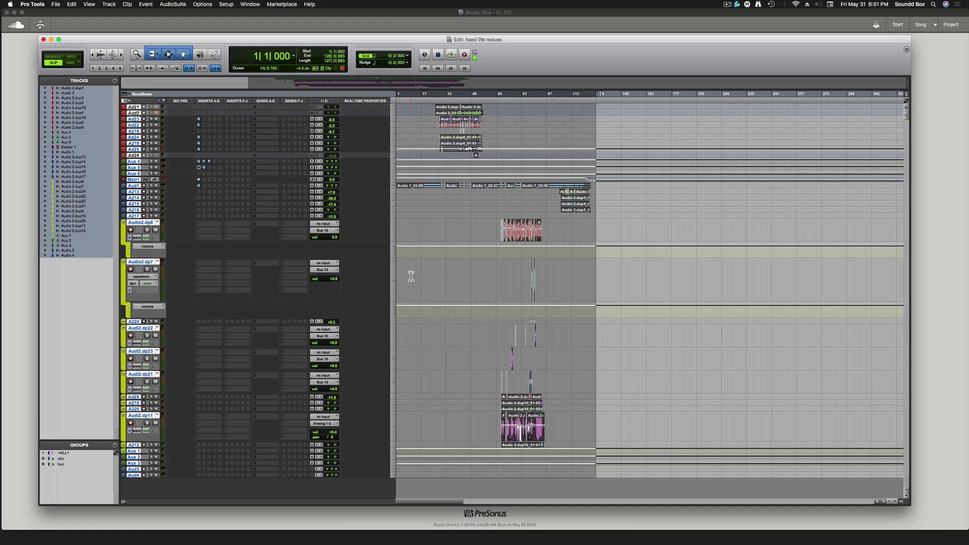
drag(411, 276, 597, 284)
- Place the insertion point at bar 48 and zoom in four steps to show clips around bars 73–91
click(595, 286)
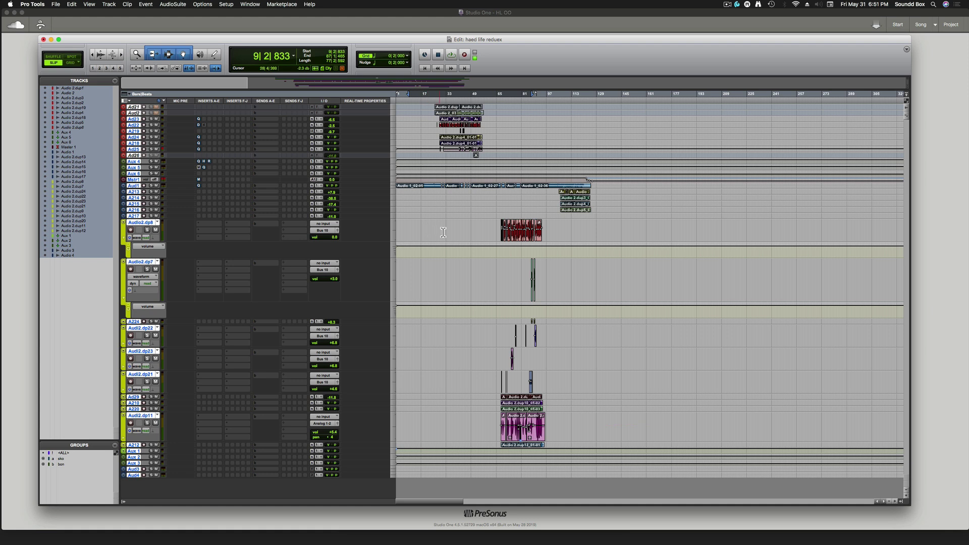
click(471, 231)
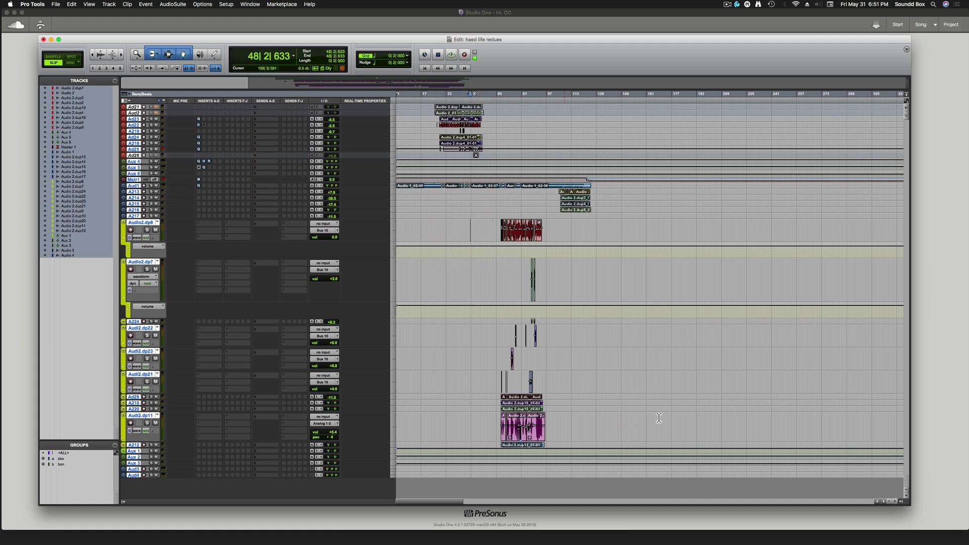
click(895, 501)
click(895, 501)
click(895, 501)
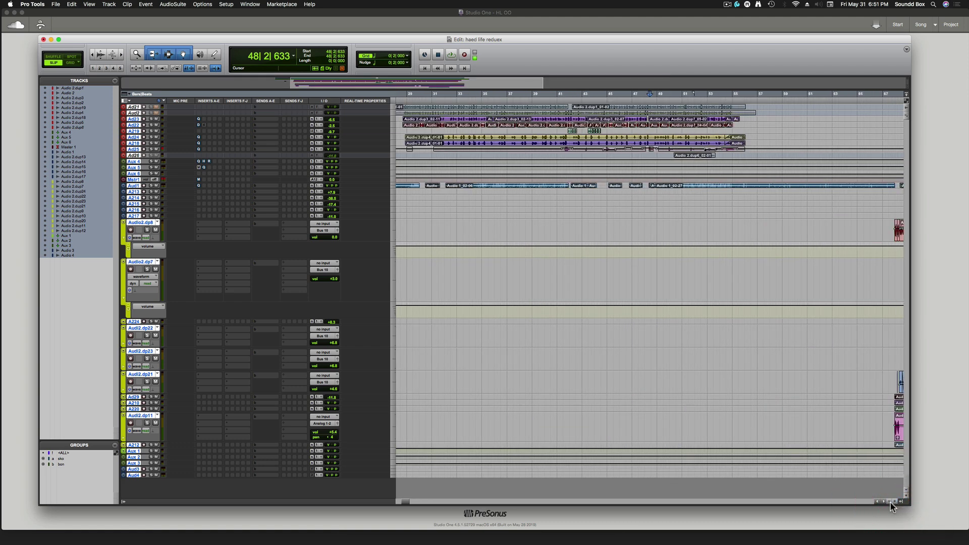
click(894, 501)
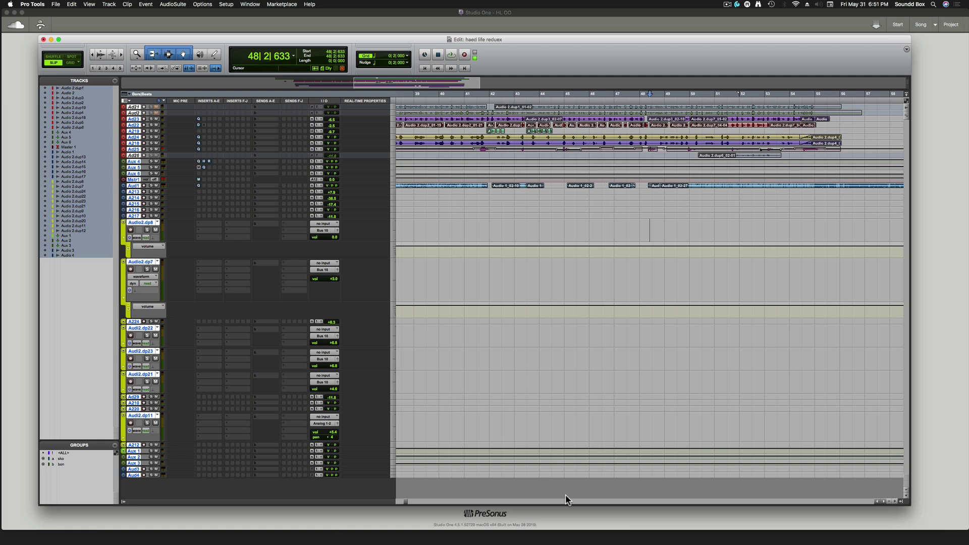
drag(403, 504, 412, 504)
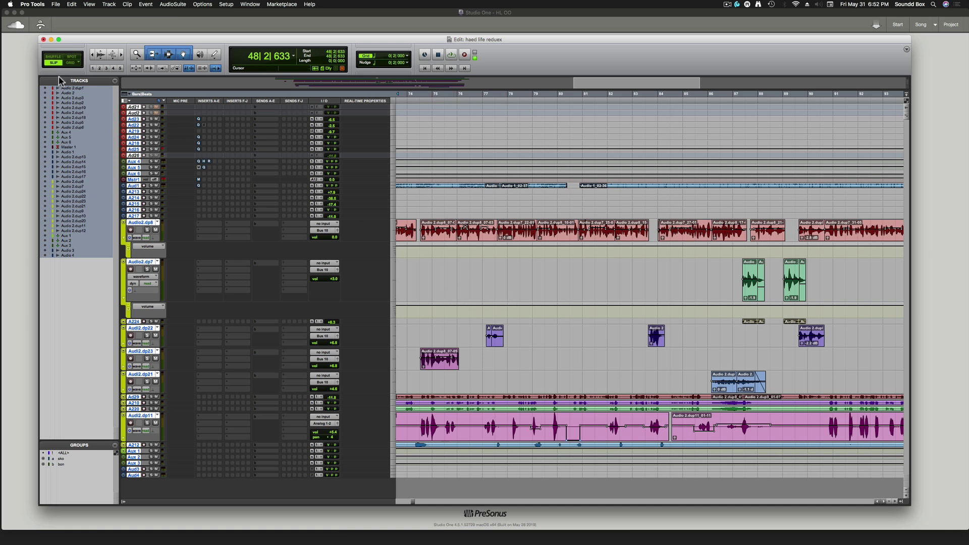
- Show the File > Bounce to submenu with its Disk… option
click(57, 4)
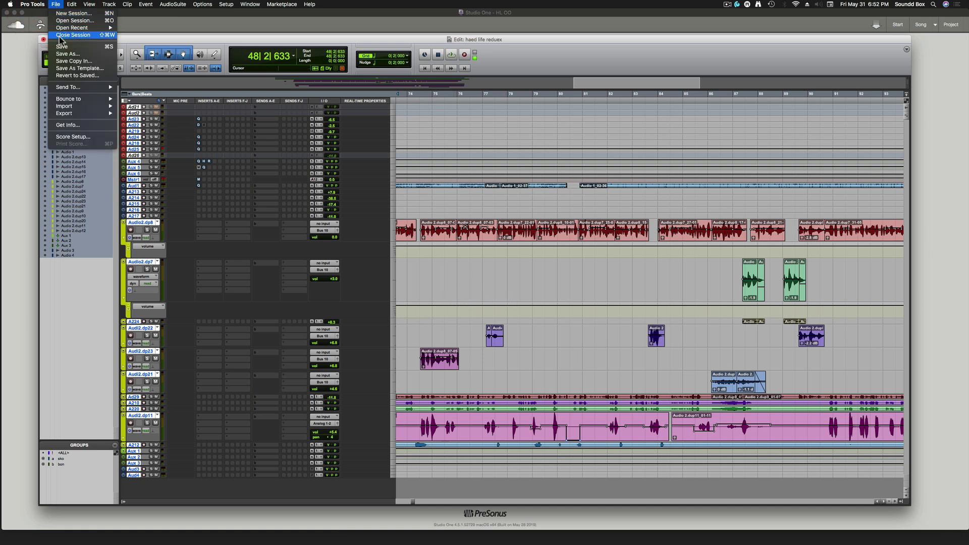
mouse_move(72, 92)
click(72, 276)
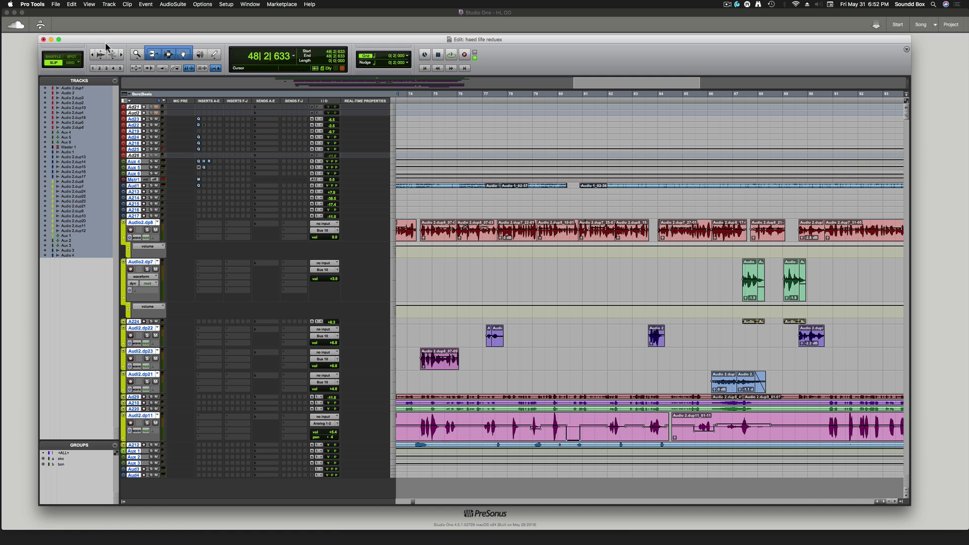
click(55, 4)
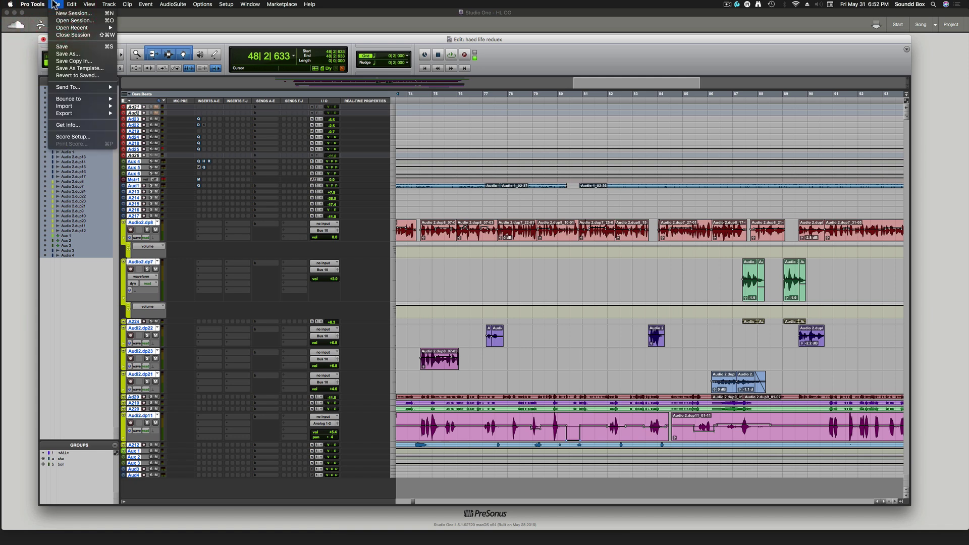
mouse_move(63, 101)
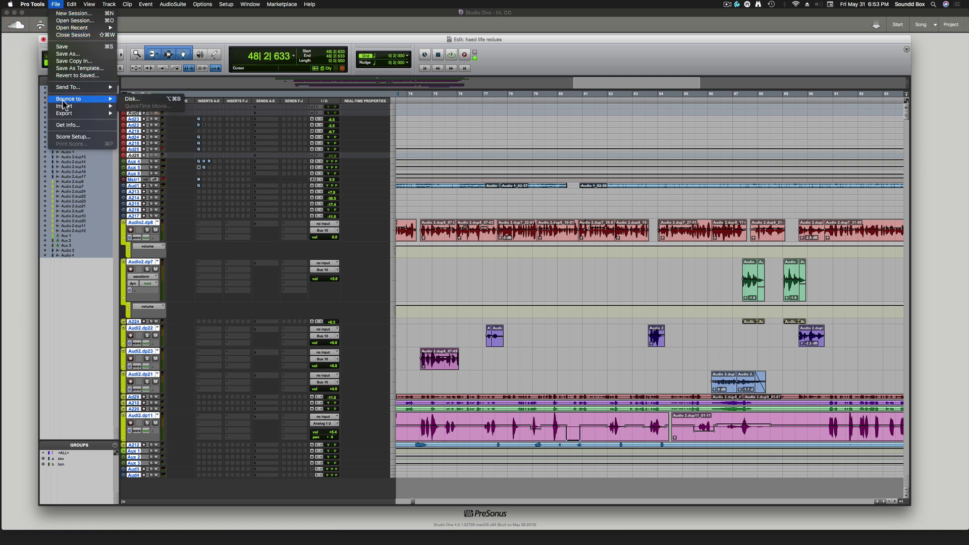
mouse_move(72, 117)
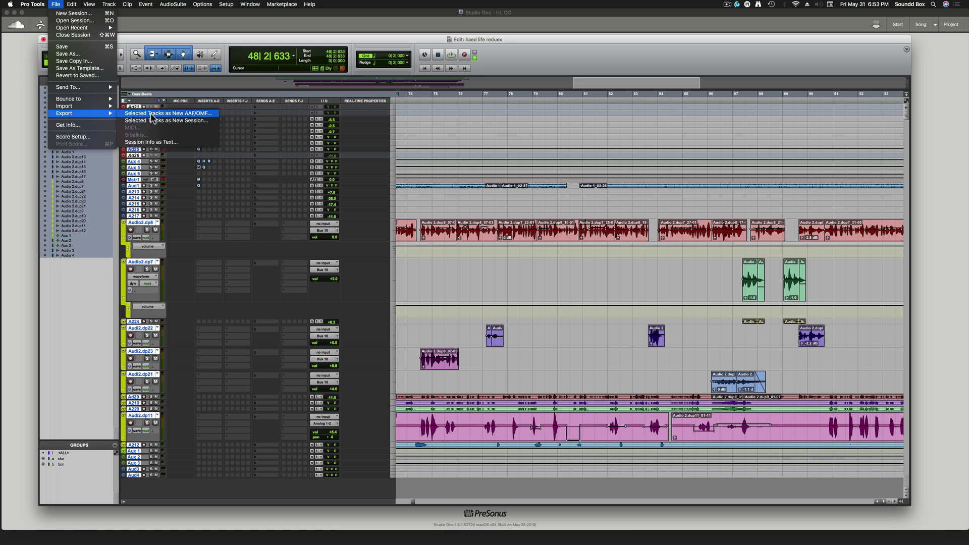
mouse_move(94, 104)
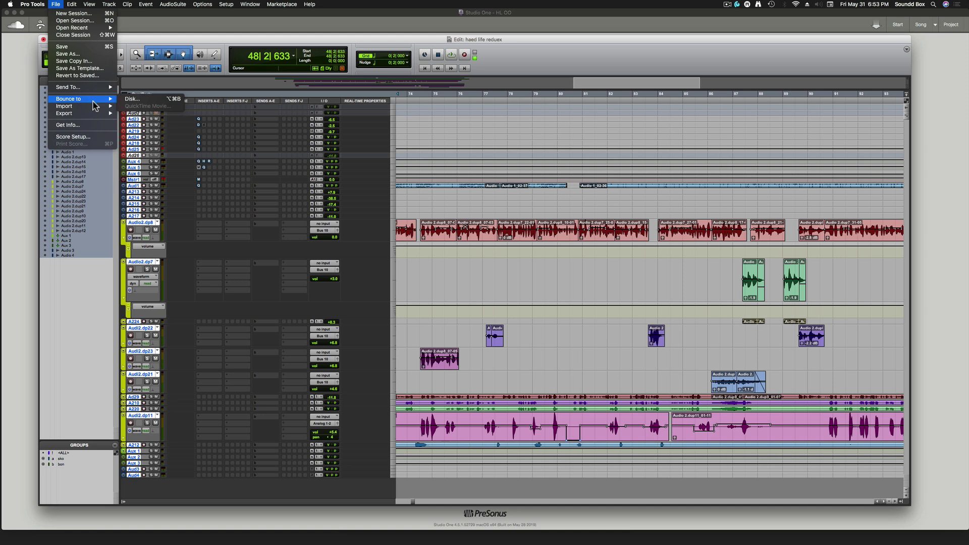
- Start a Bounce to Disk, set WAV and Convert After Bounce, then cancel the bounce
click(140, 101)
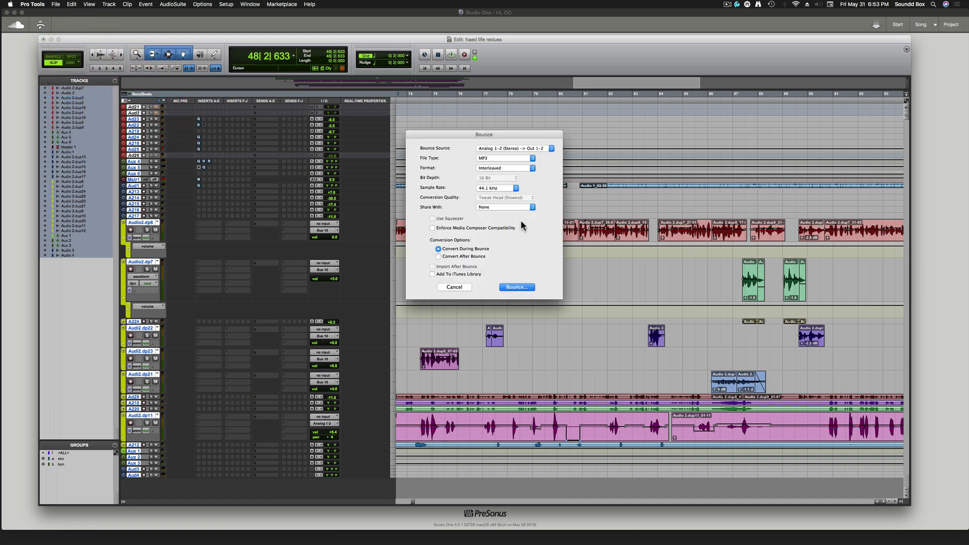
click(525, 160)
click(488, 146)
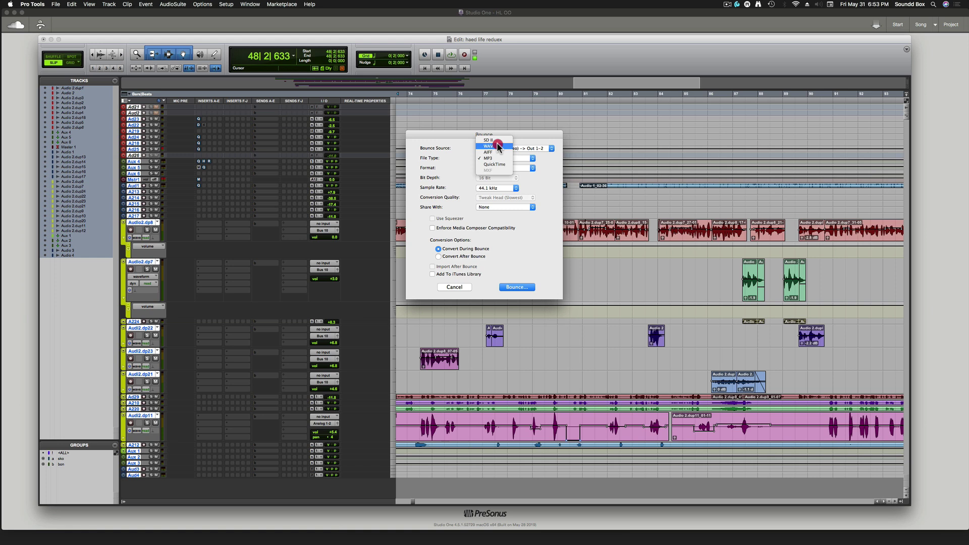
click(439, 257)
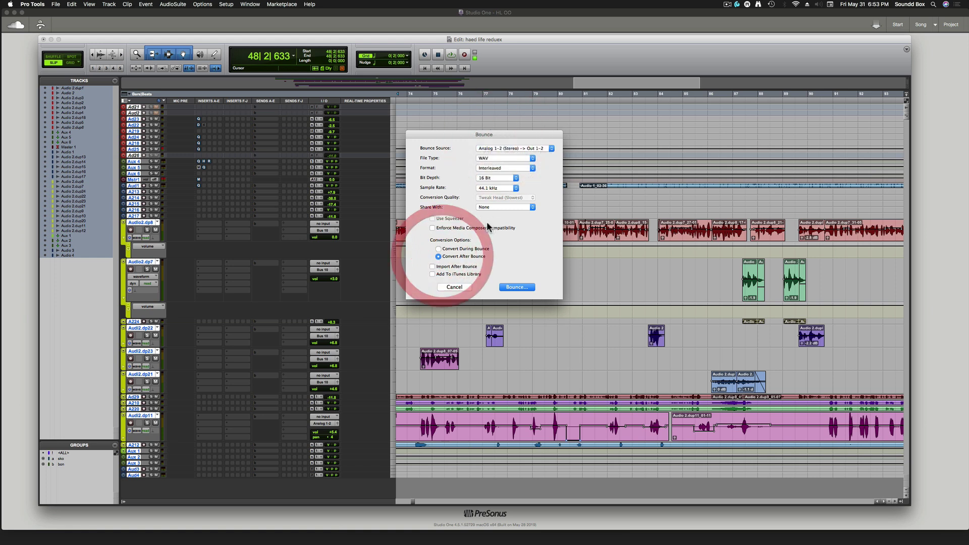
click(453, 287)
click(56, 4)
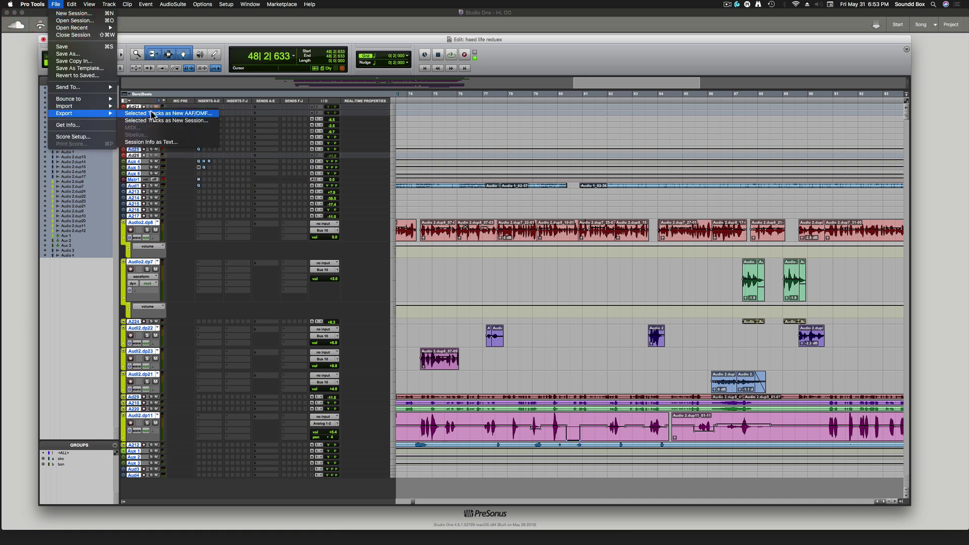
- Export Selected Tracks as New AAF/OMF with AAF type, WAV format and 24-bit depth
click(152, 114)
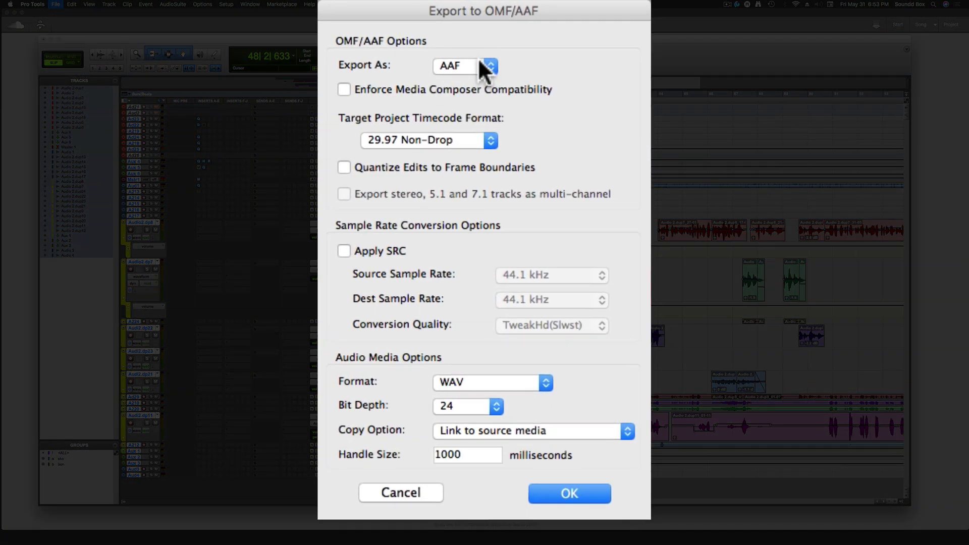
click(480, 57)
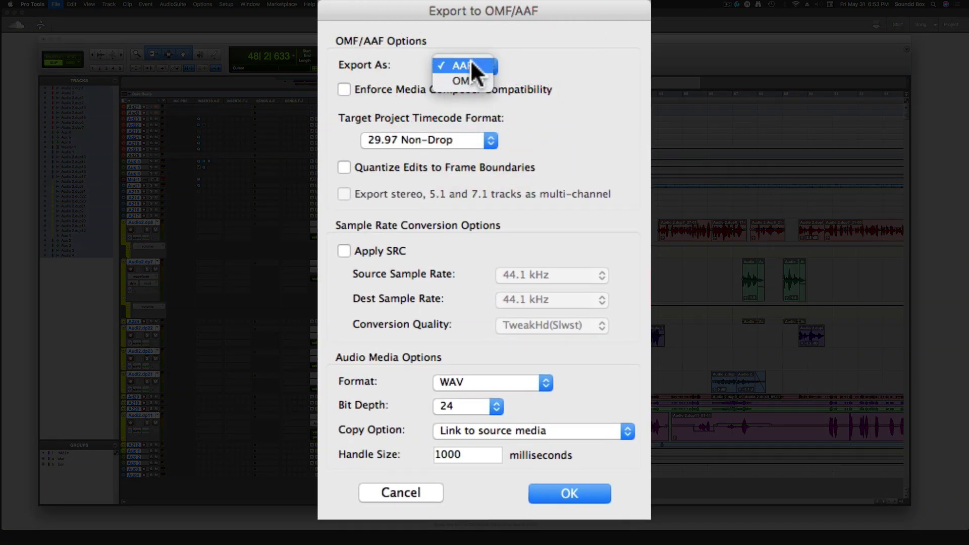
click(472, 65)
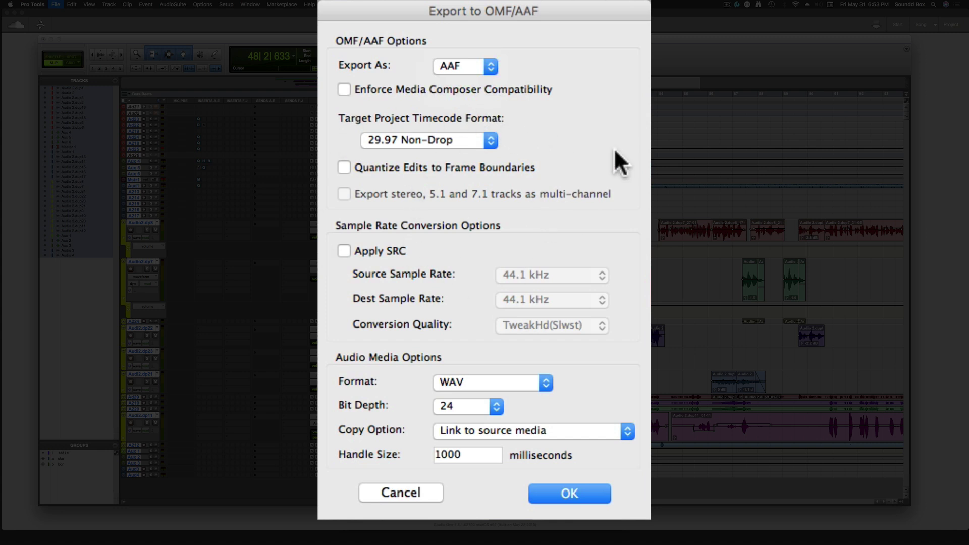
drag(550, 17, 579, 18)
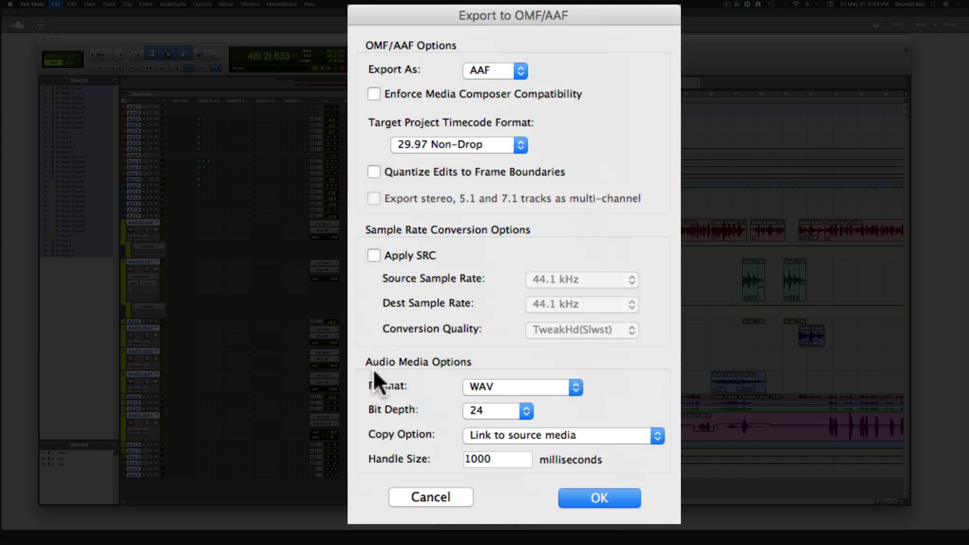
click(577, 386)
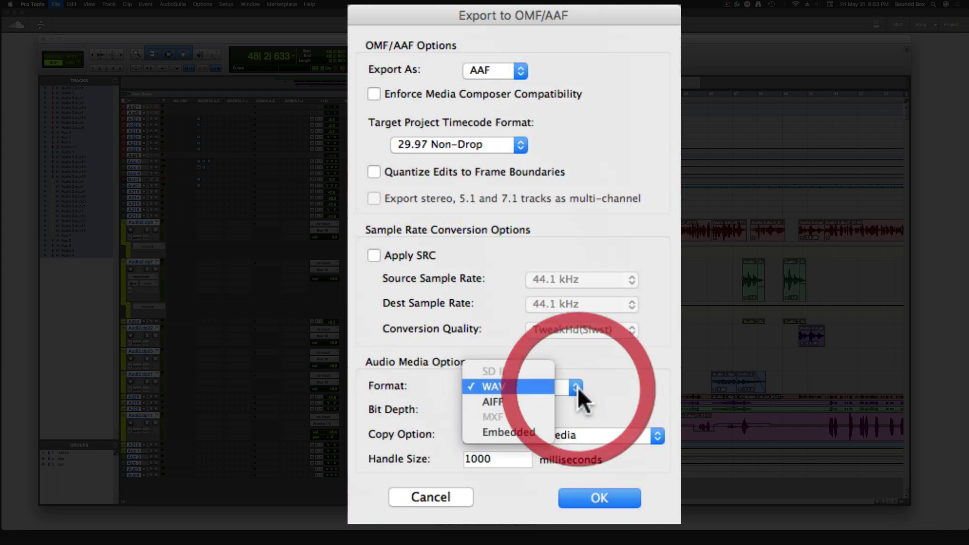
click(545, 384)
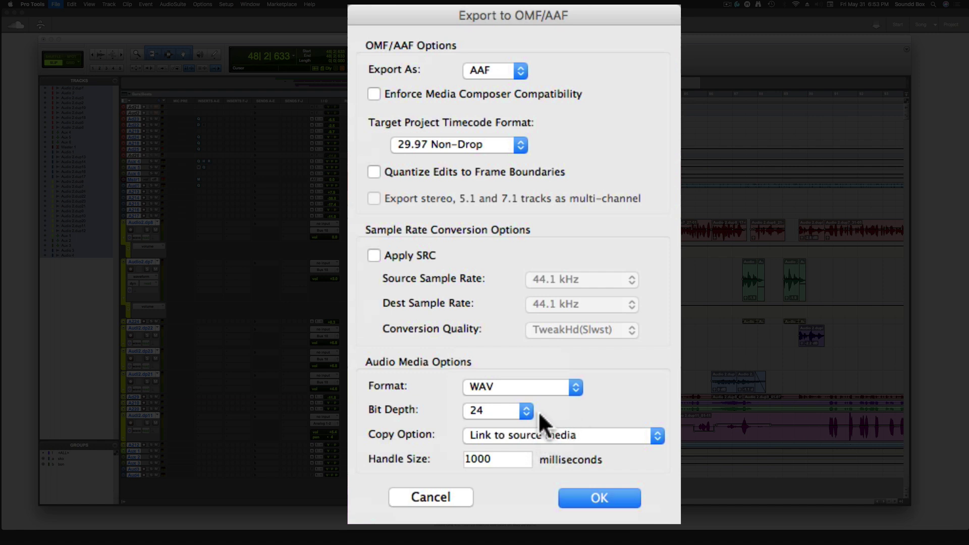
click(523, 408)
click(523, 408)
click(612, 442)
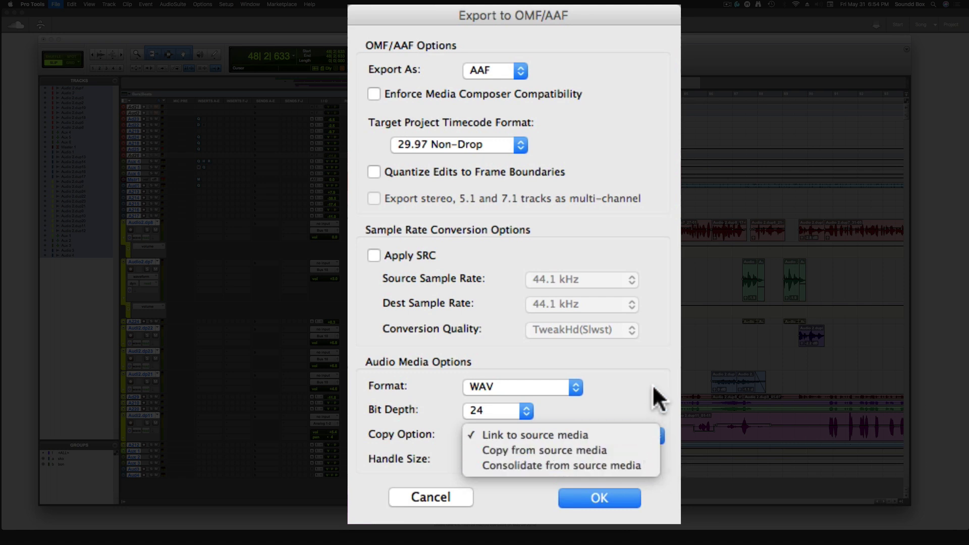
- Set the media Copy Option to Copy from source media and confirm the export settings with OK
click(636, 393)
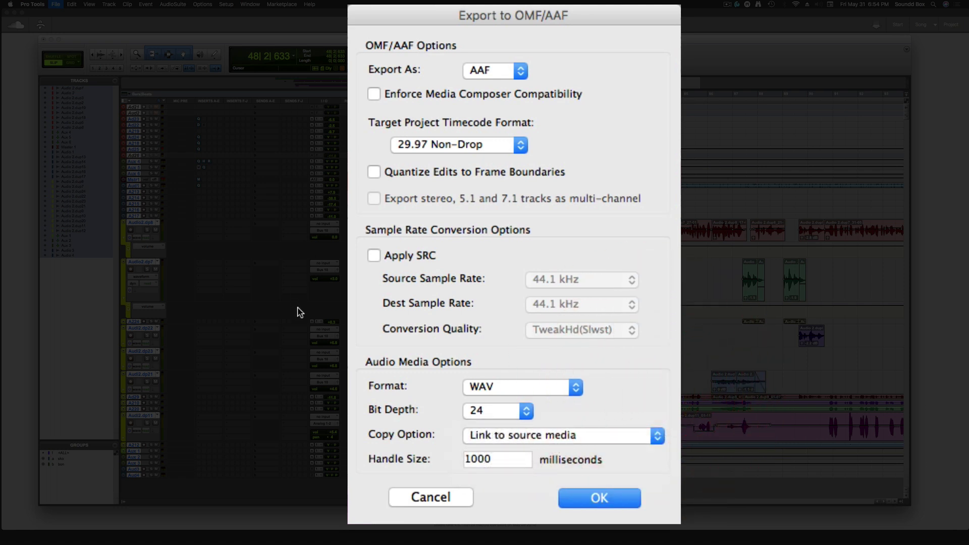
click(559, 434)
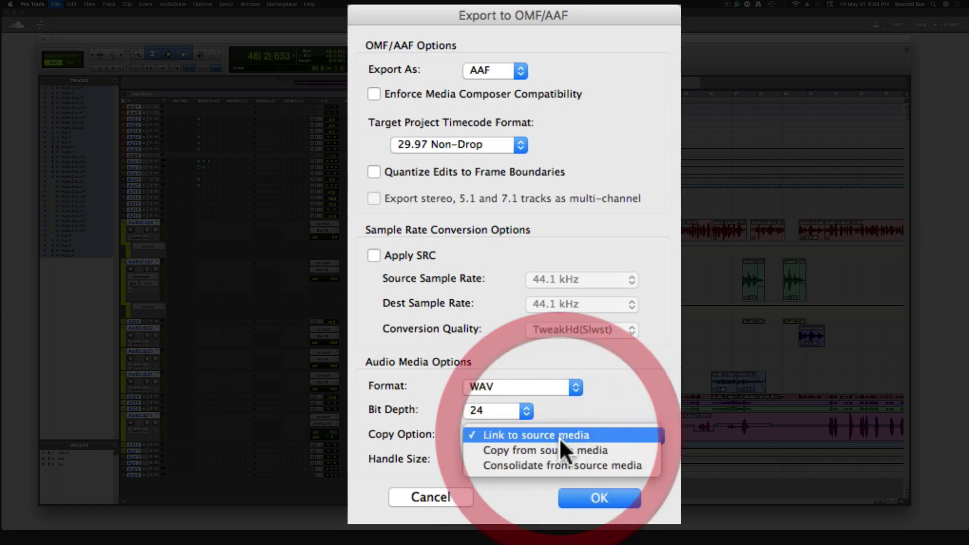
click(629, 465)
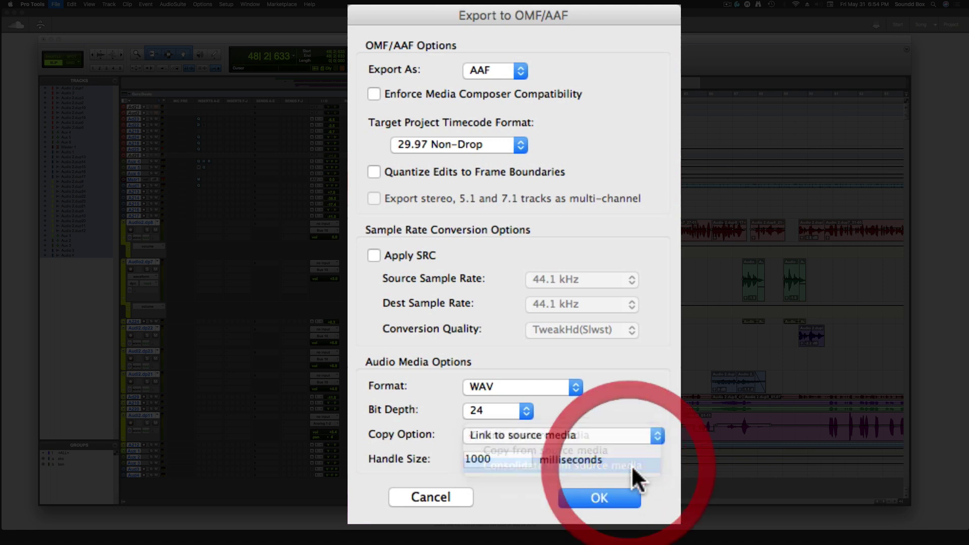
click(636, 434)
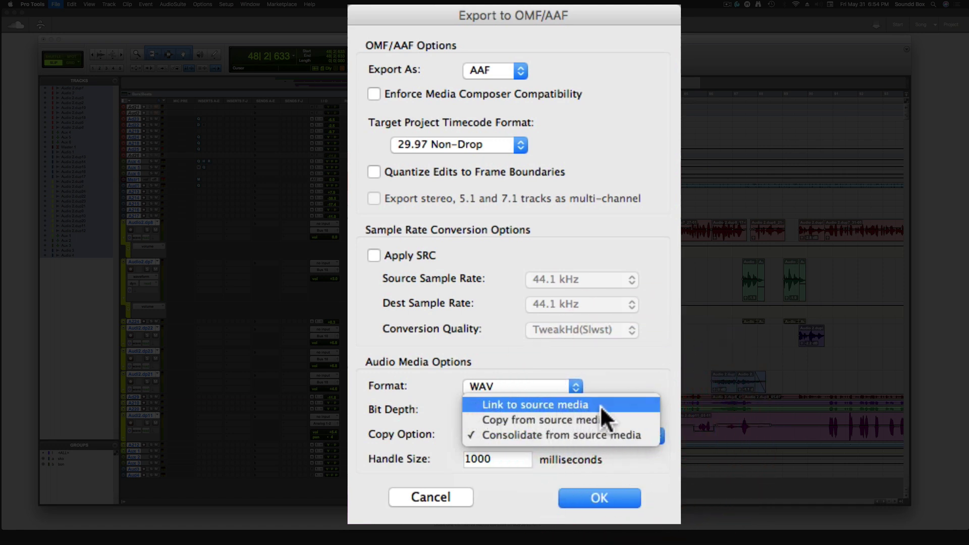
click(609, 381)
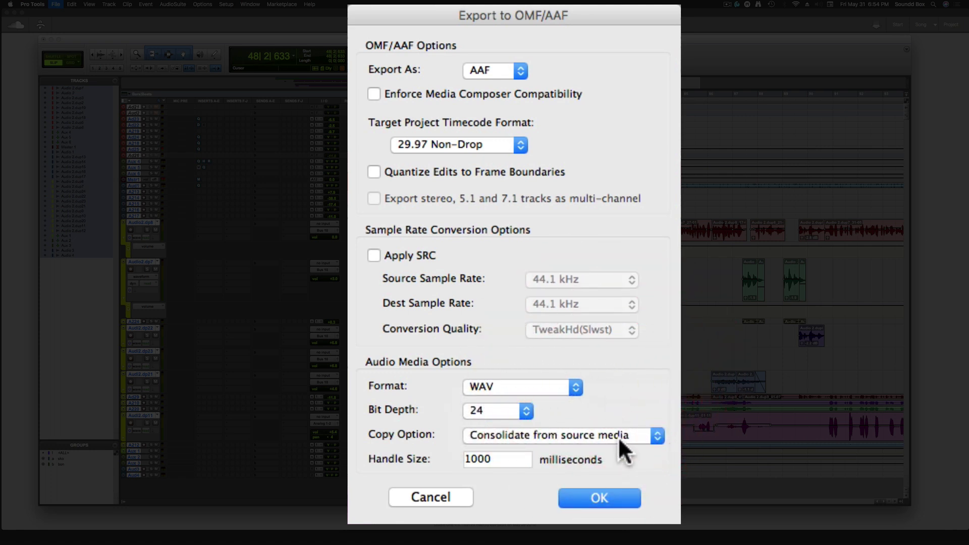
click(617, 435)
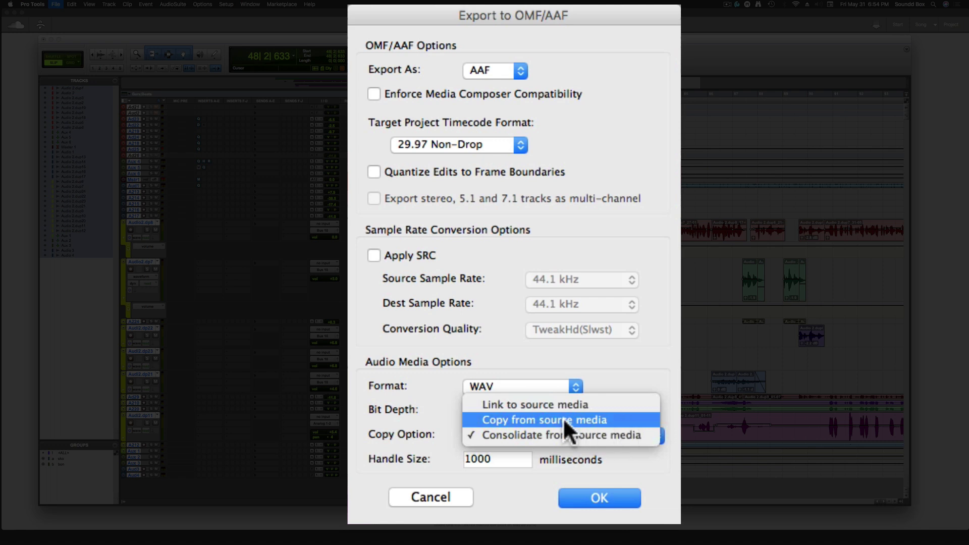
click(603, 422)
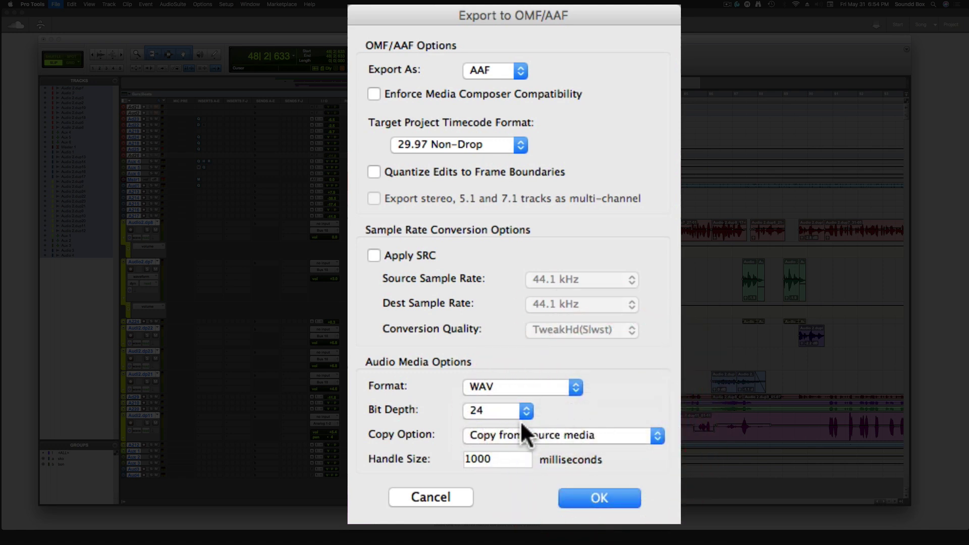
click(584, 433)
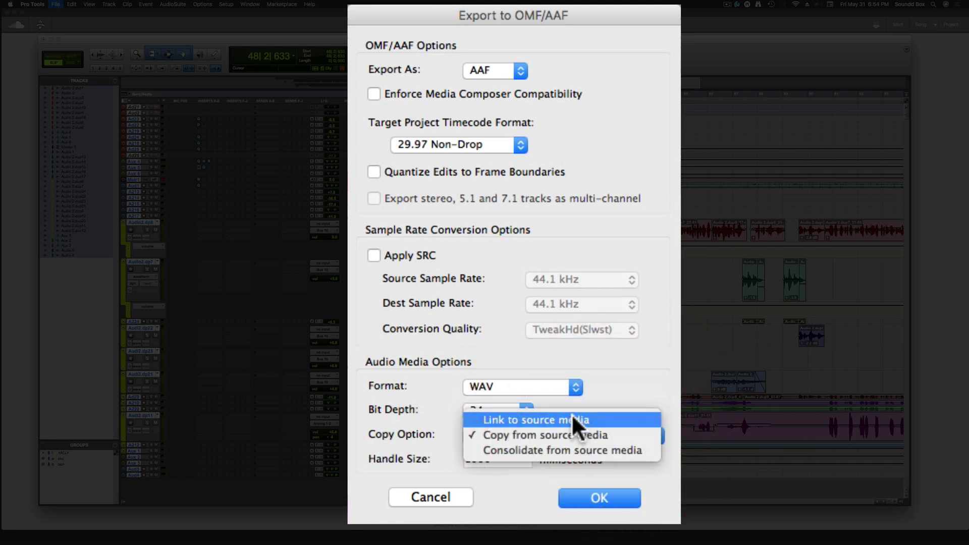
click(602, 402)
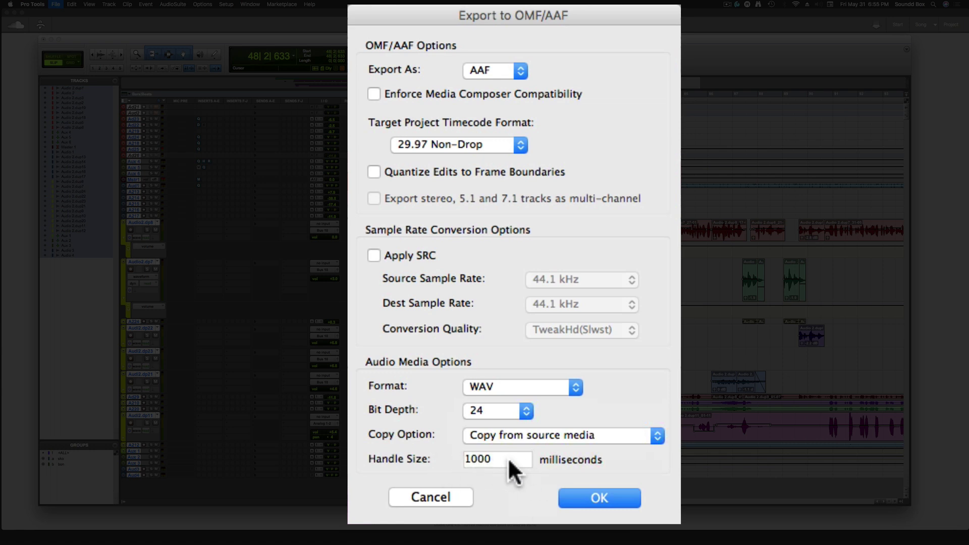
click(611, 503)
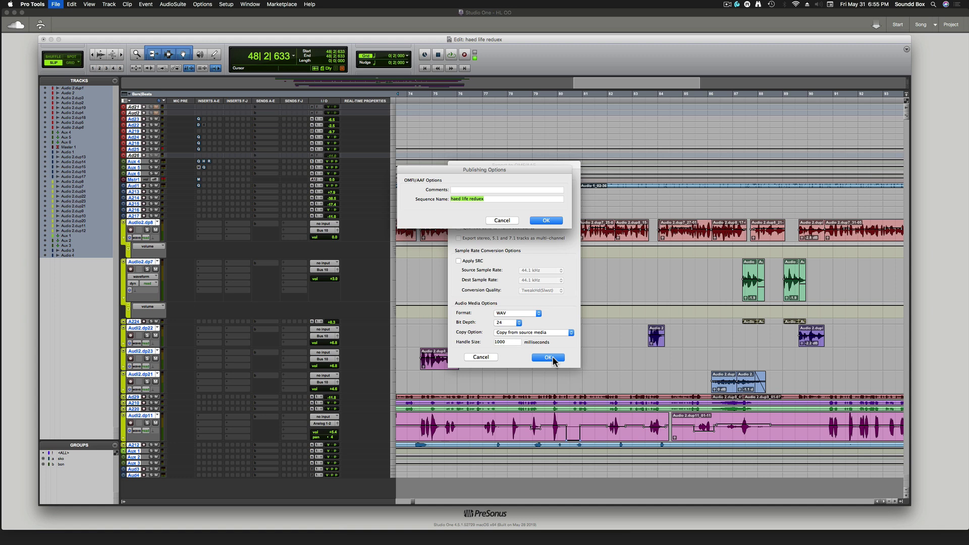
- Name the sequence HARD LIFE and create a new Tst2 folder inside AAF Files for it
text(HARD LIFE)
click(546, 221)
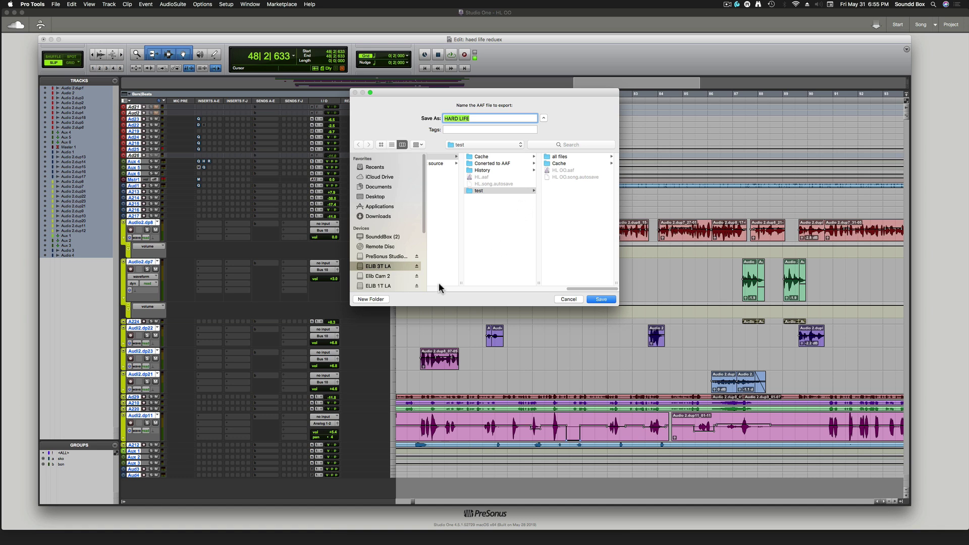
click(502, 232)
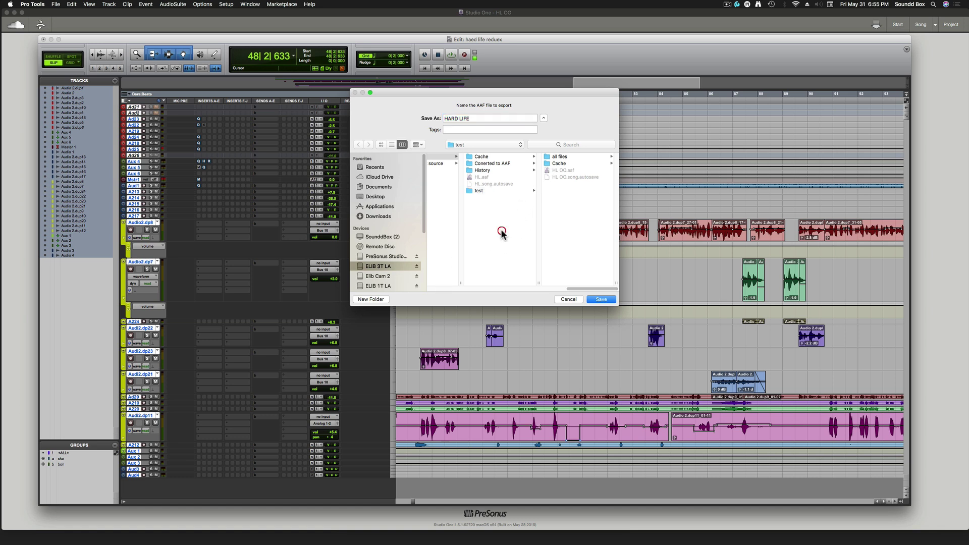
click(378, 300)
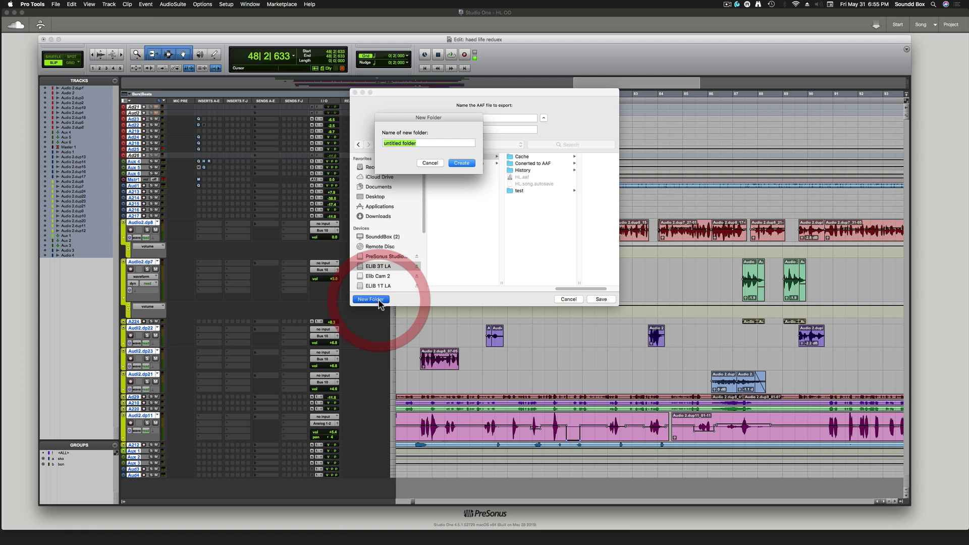
text(T)
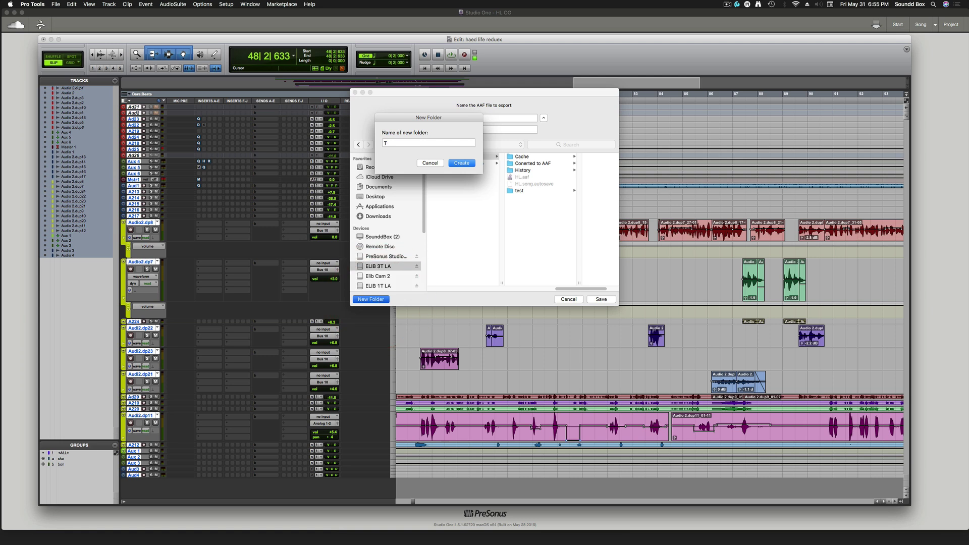
text(st1)
click(468, 163)
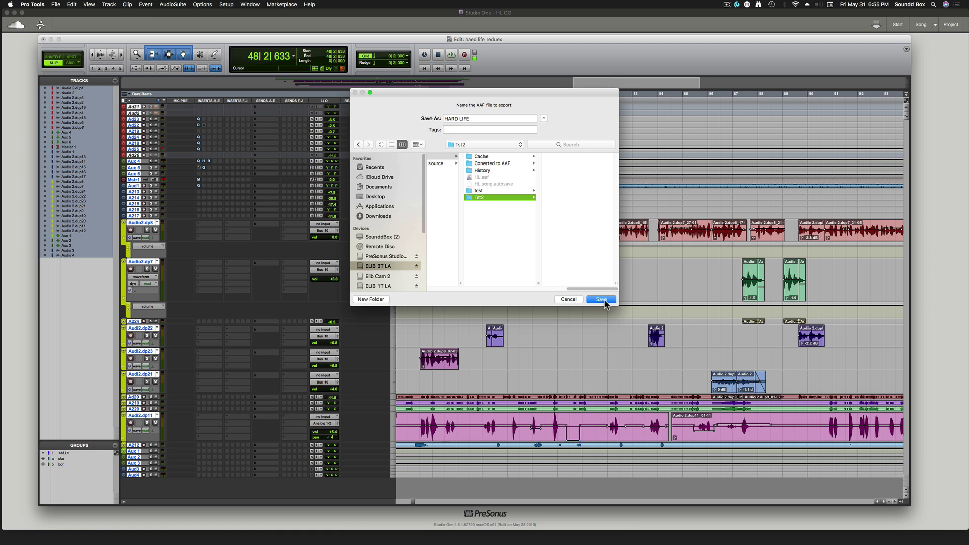
- Save HARD LIFE into Tst2, copying converted audio into a newly created tst audio folder
click(601, 299)
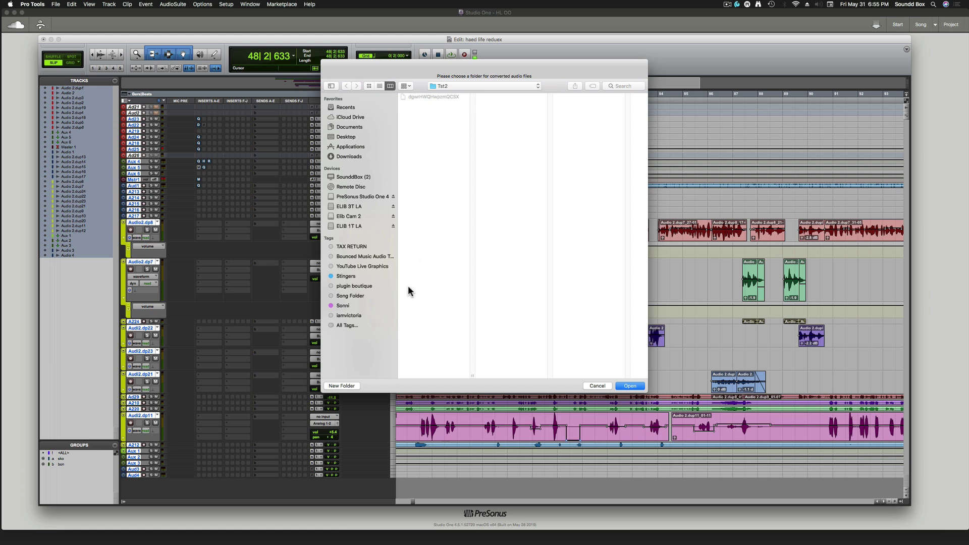
click(343, 386)
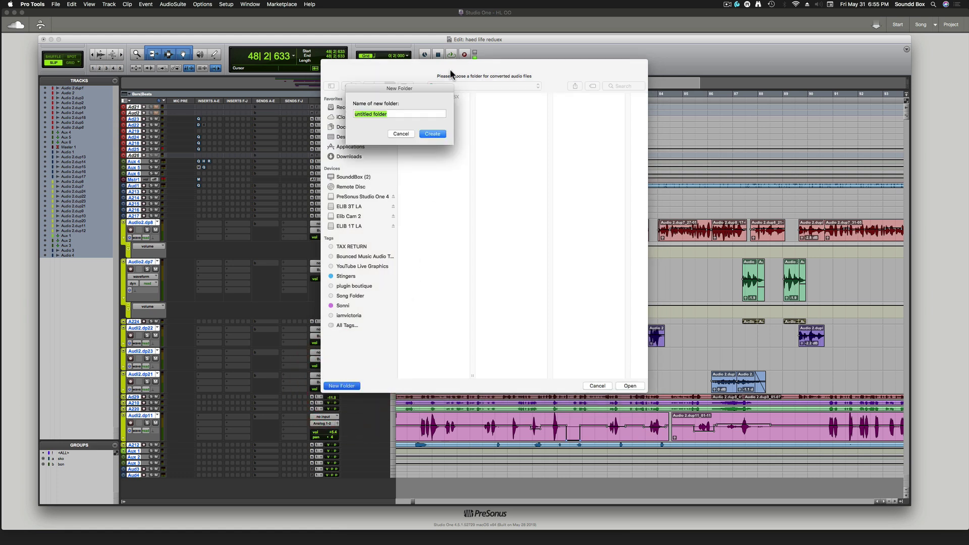
text(Tst2)
click(435, 134)
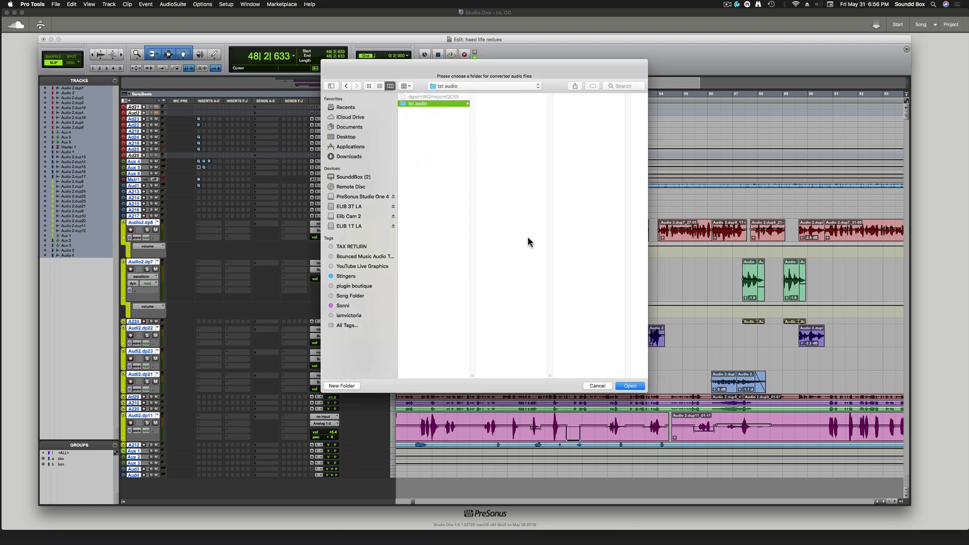
click(630, 387)
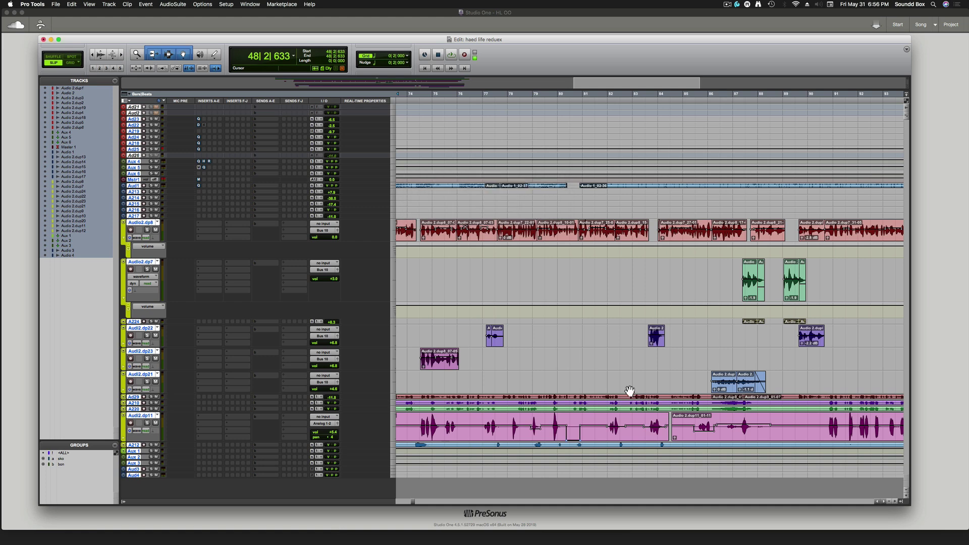
- In Finder, browse the copy from link source folder and select HL copy from link source.aaf
key(super+Tab)
key(super+Tab)
key(super+Tab)
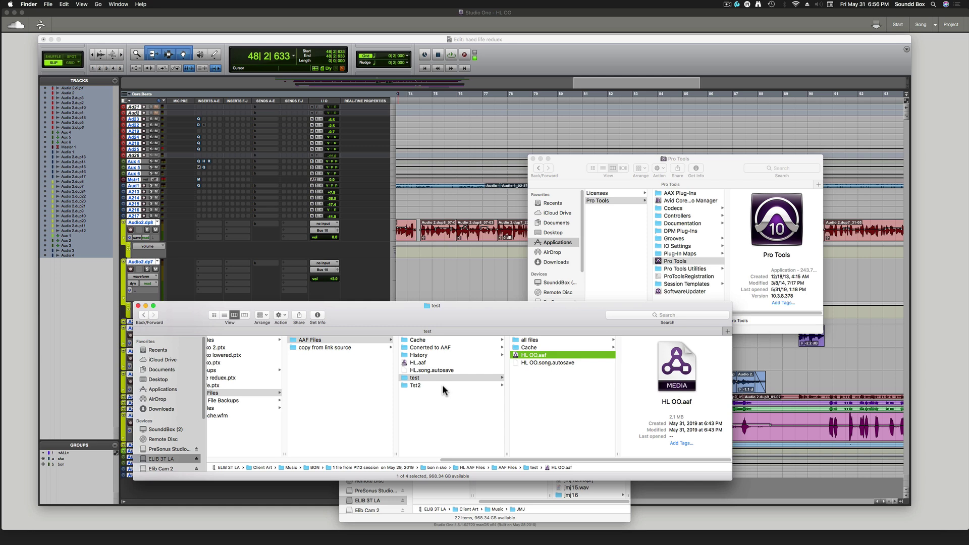
click(353, 345)
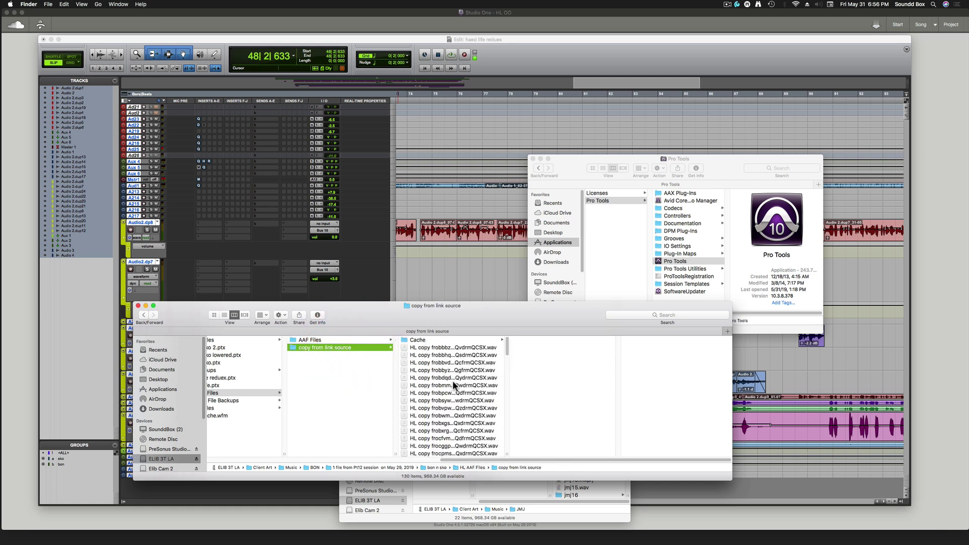
scroll(453, 421, down, 5)
scroll(451, 423, down, 10)
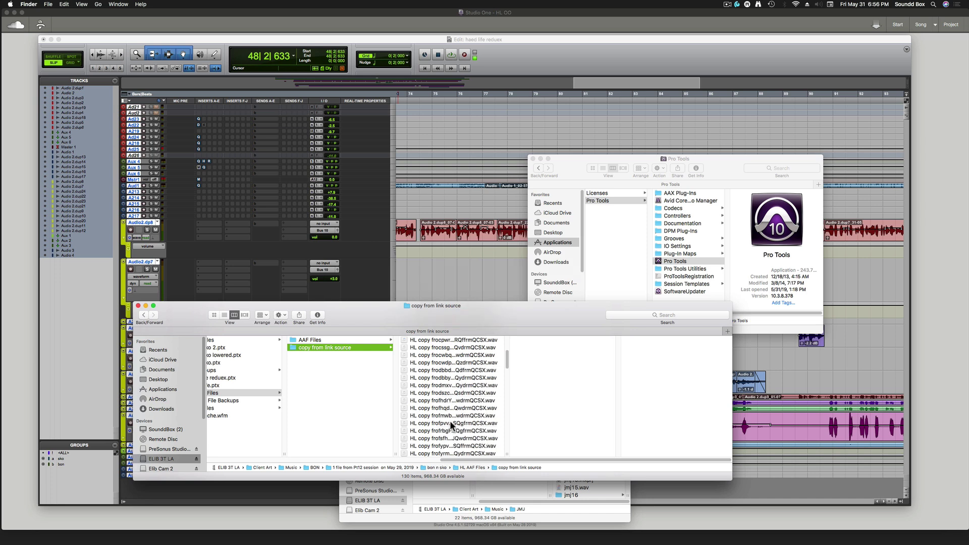
scroll(451, 424, up, 4)
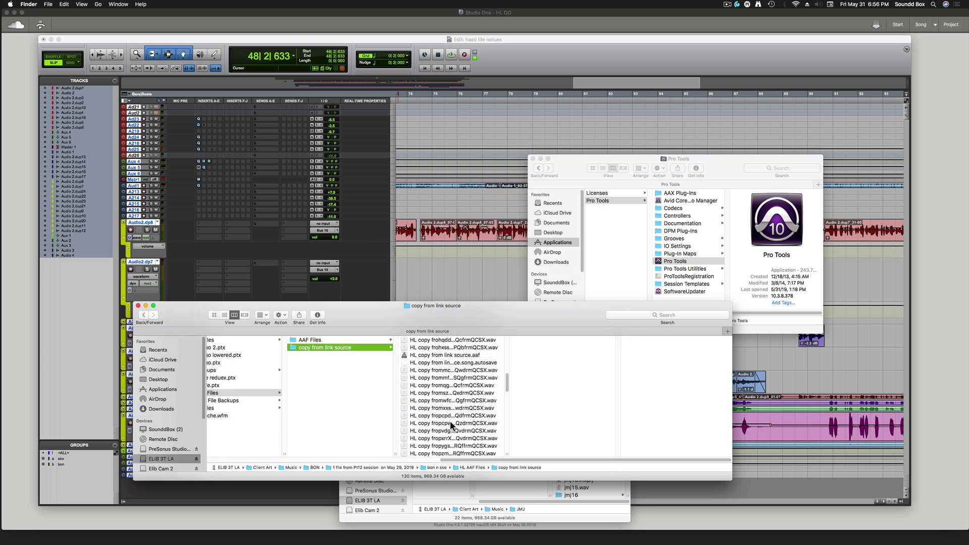
click(448, 386)
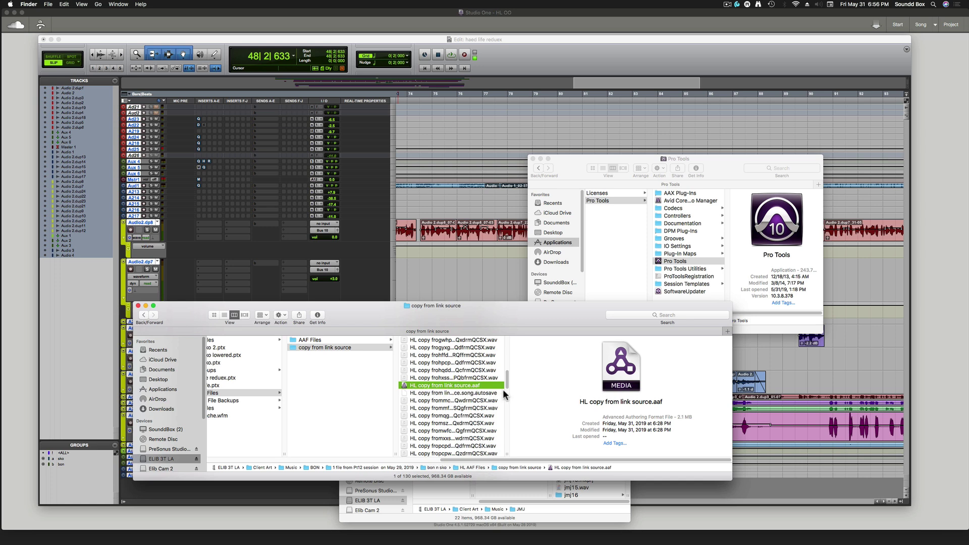
- Open Tst2, check its tst audio folder, and select the HARD LIFE.aaf export
click(343, 340)
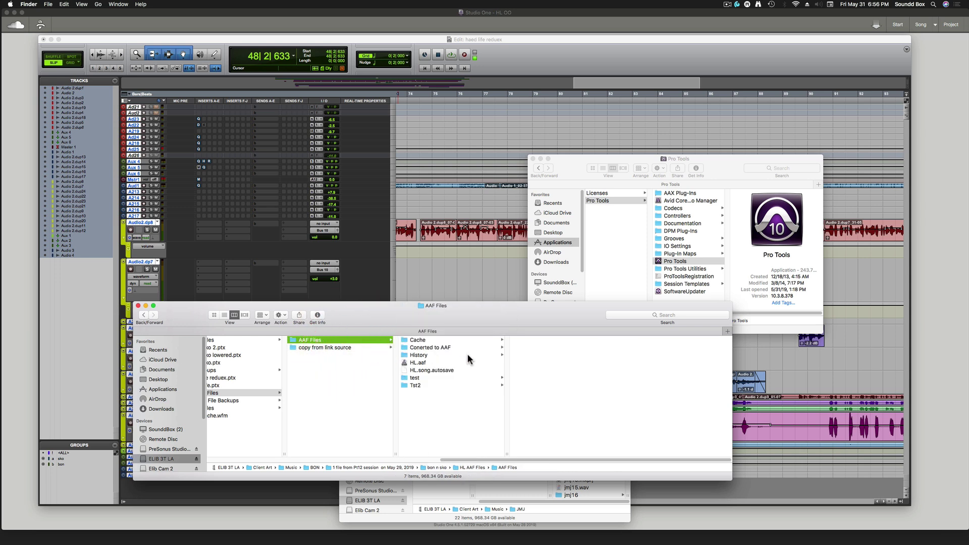
click(427, 385)
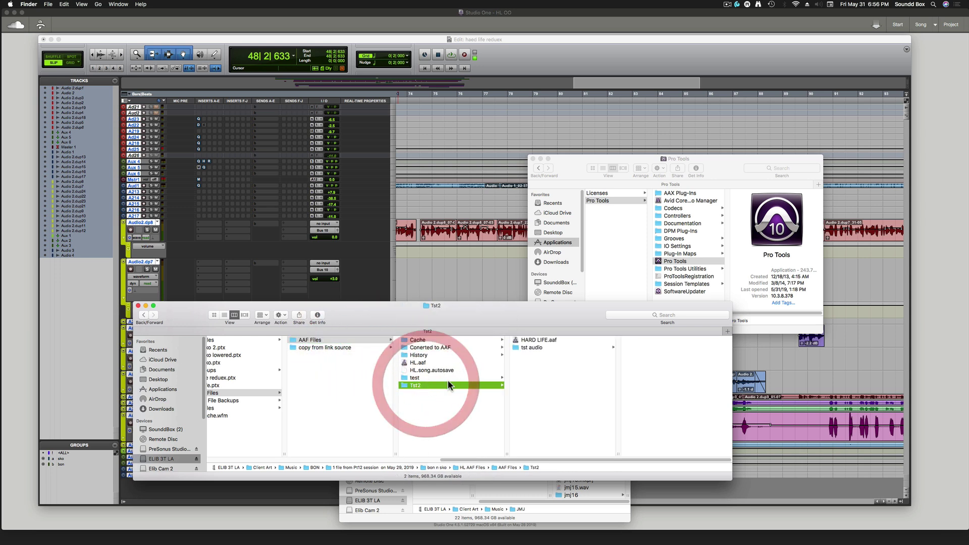
click(539, 348)
scroll(671, 377, down, 10)
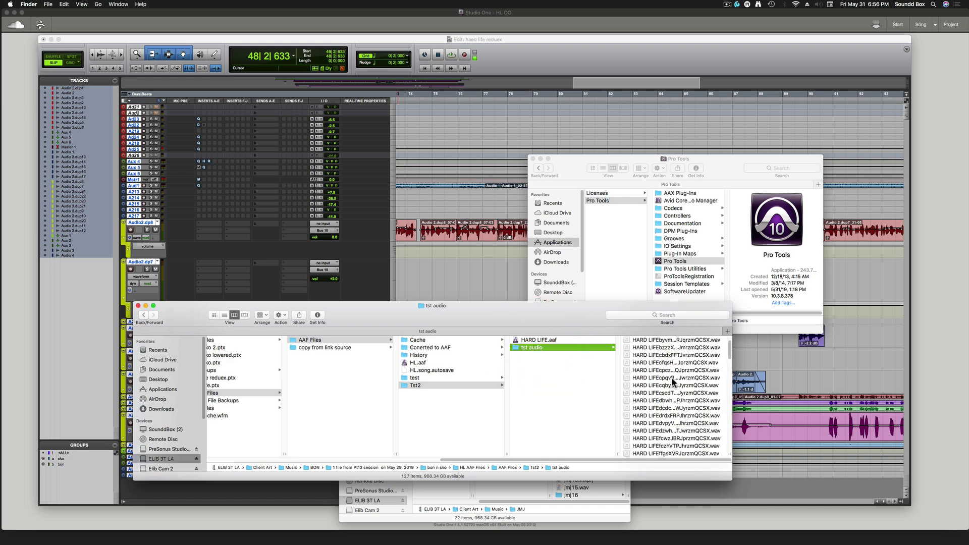
click(553, 339)
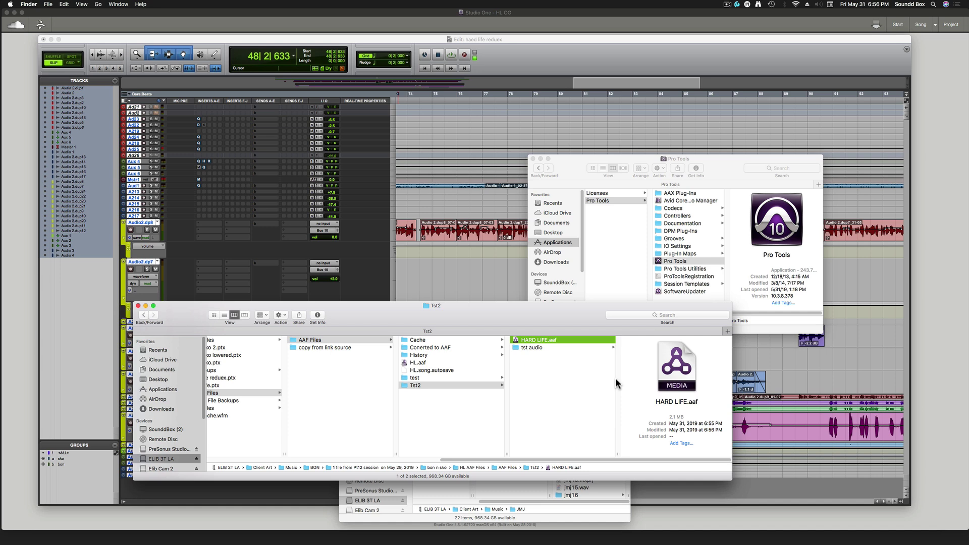
key(super+Tab)
- Import HARD LIFE.aaf into Studio One as a new song by dropping it on the Start page
key(super+Tab)
key(super+Tab)
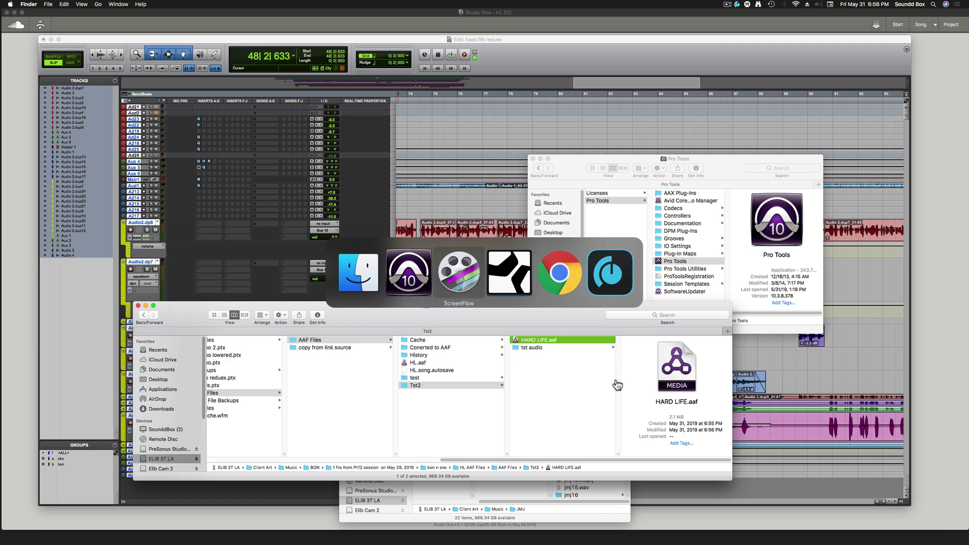
key(super+Tab)
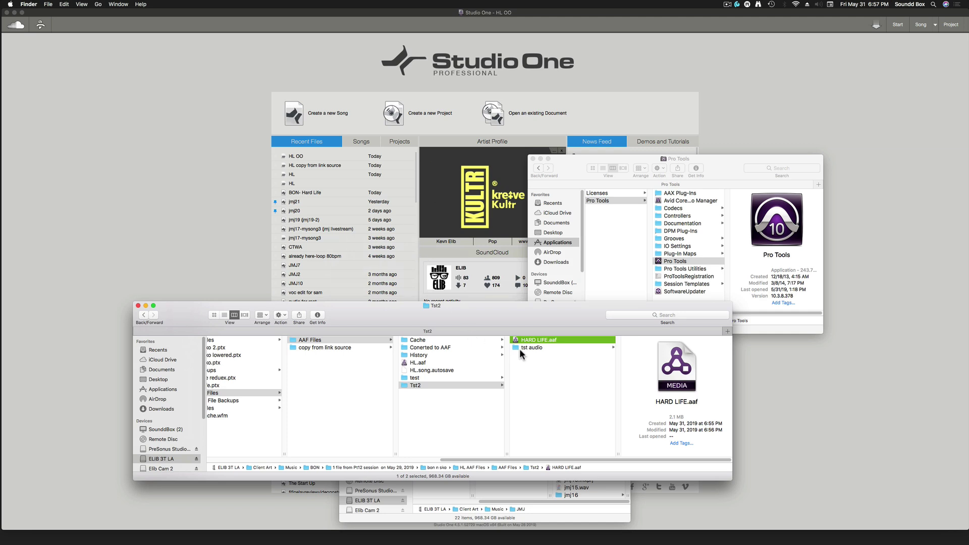
drag(557, 338, 378, 202)
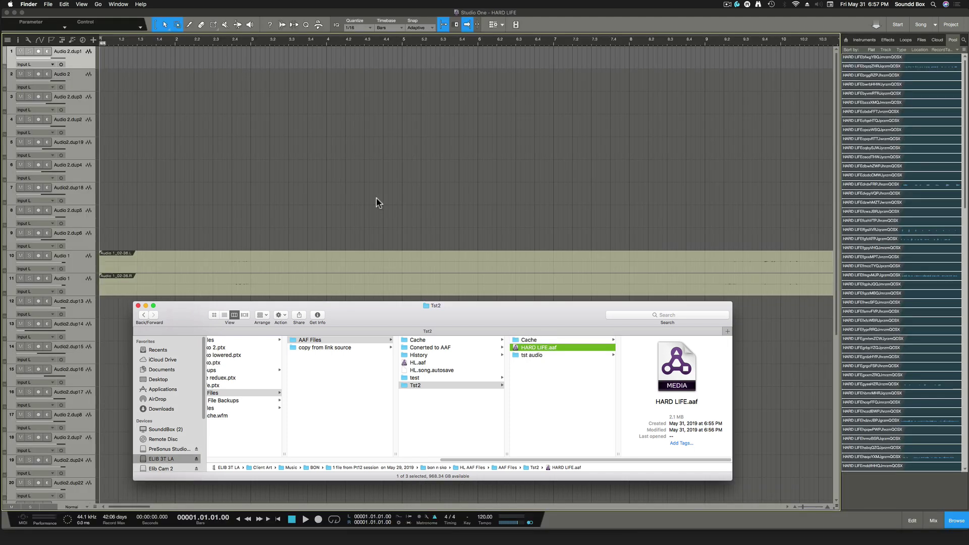
click(410, 182)
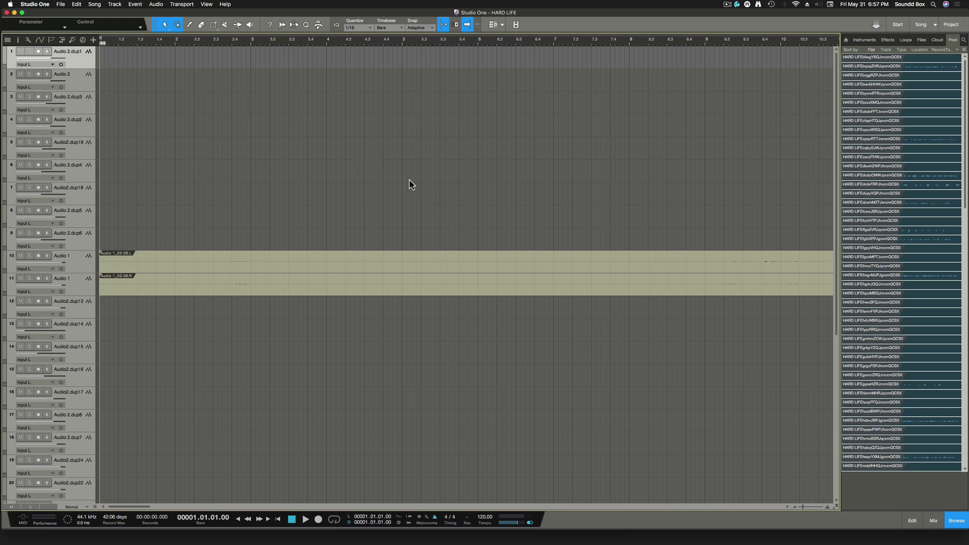
- Zoom out to the whole arrangement with all 31 tracks fitted, then zoom into the song start
key(z)
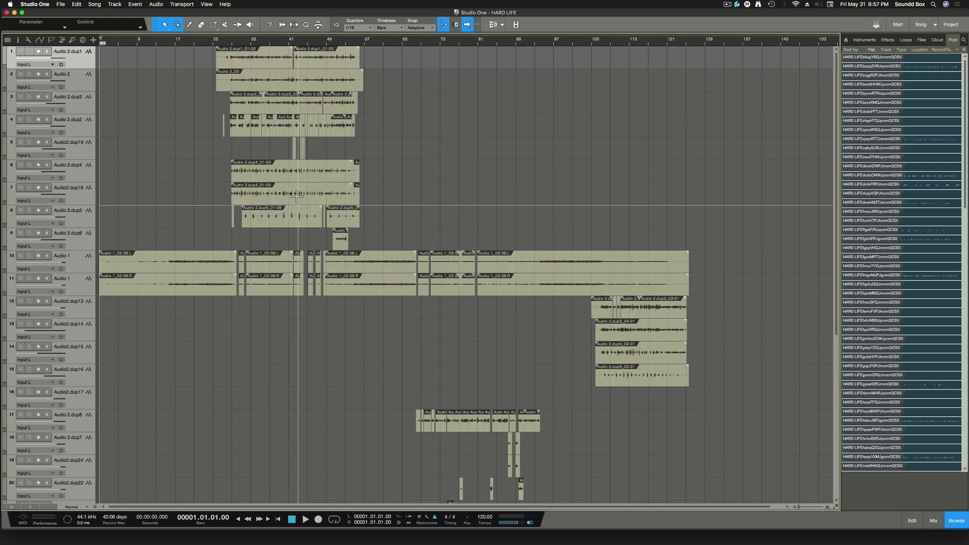
key(shift+z)
key(alt+e)
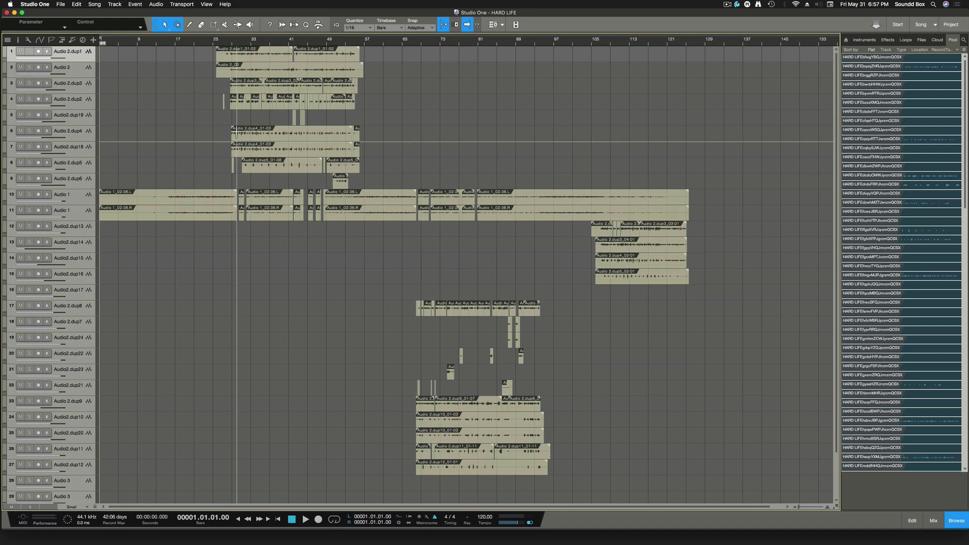
key(e)
key(e)
key(e)
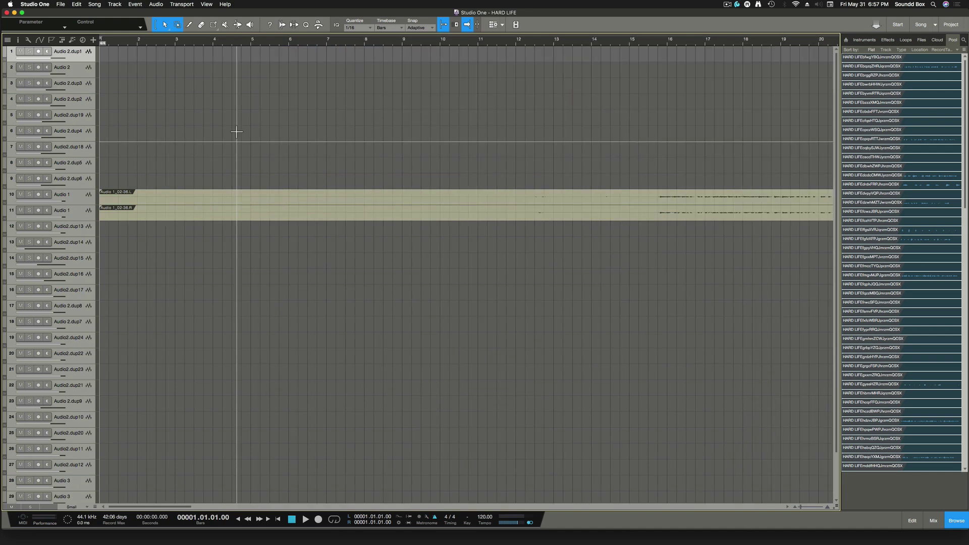
scroll(216, 162, right, 5)
scroll(215, 159, right, 7)
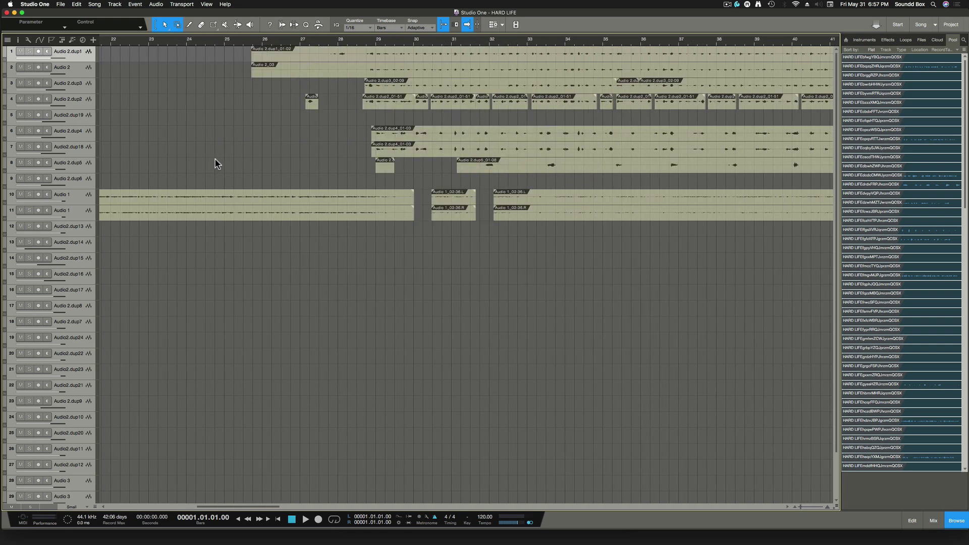
scroll(223, 152, up, 10)
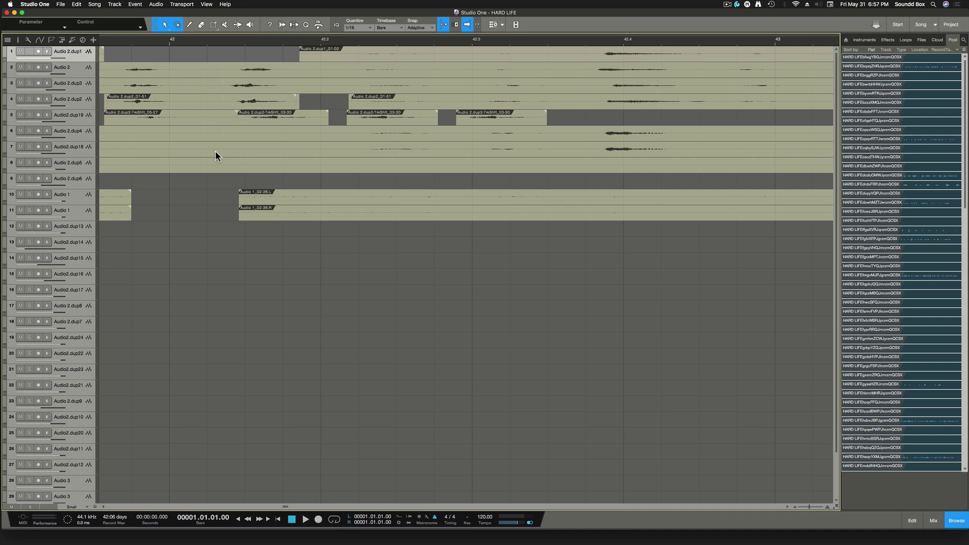
scroll(215, 150, down, 3)
scroll(216, 150, right, 3)
scroll(216, 150, right, 3)
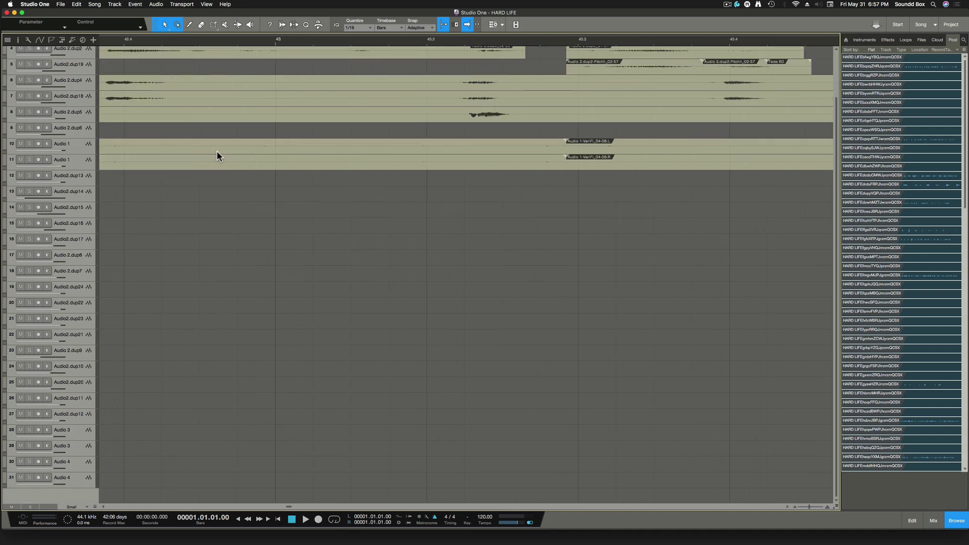
scroll(217, 151, right, 8)
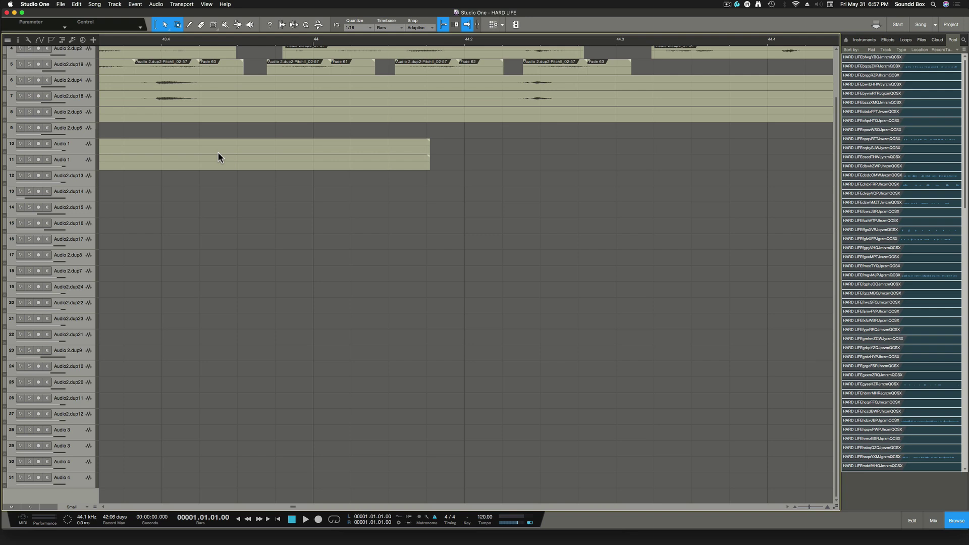
scroll(218, 152, right, 3)
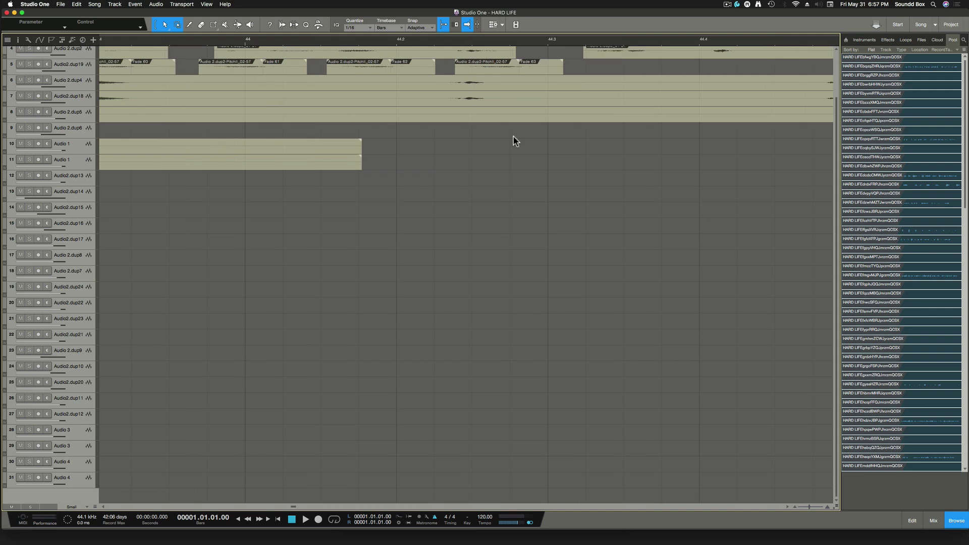
- Enlarge tracks to Large height and zoom in on the Fade 63 event on track 5 near beat 44.2
click(488, 65)
key(shift+e)
scroll(487, 66, up, 5)
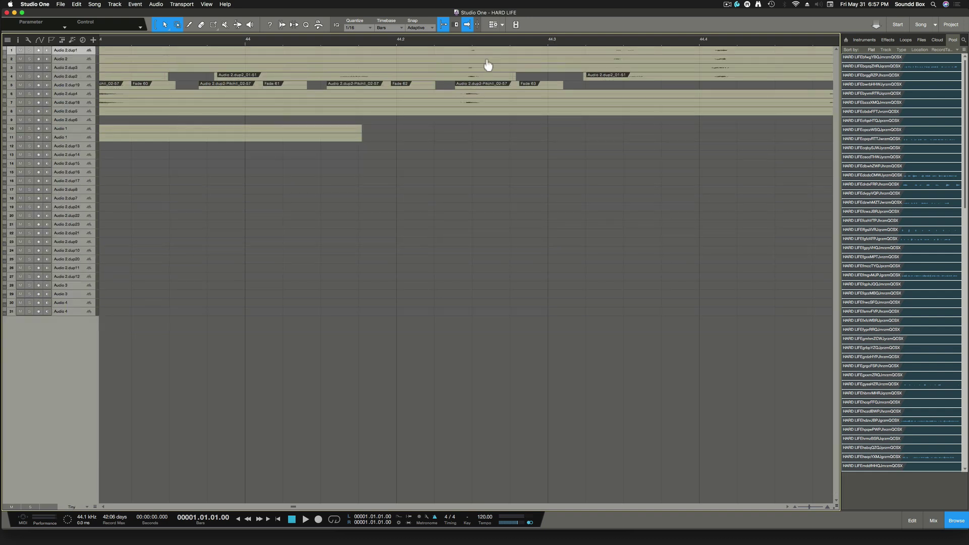
key(shift+e)
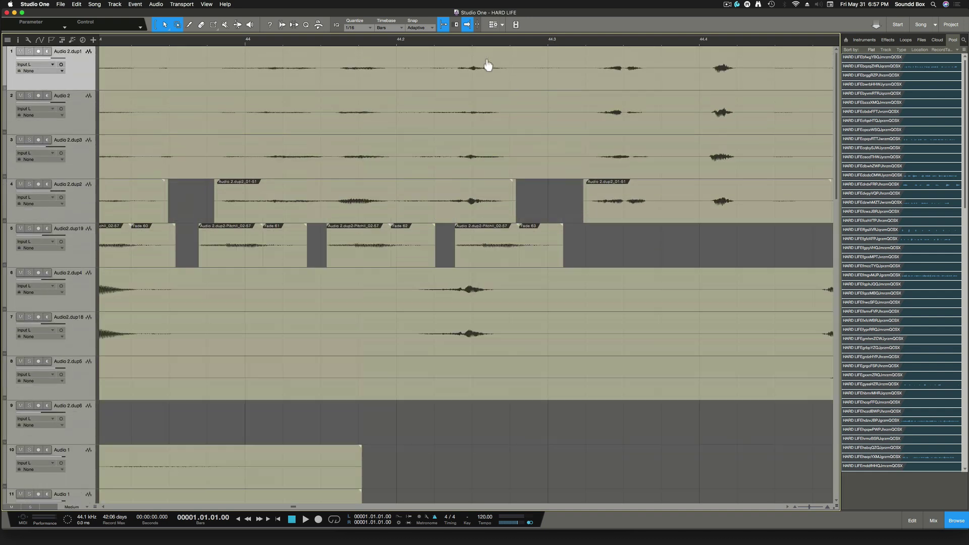
key(e)
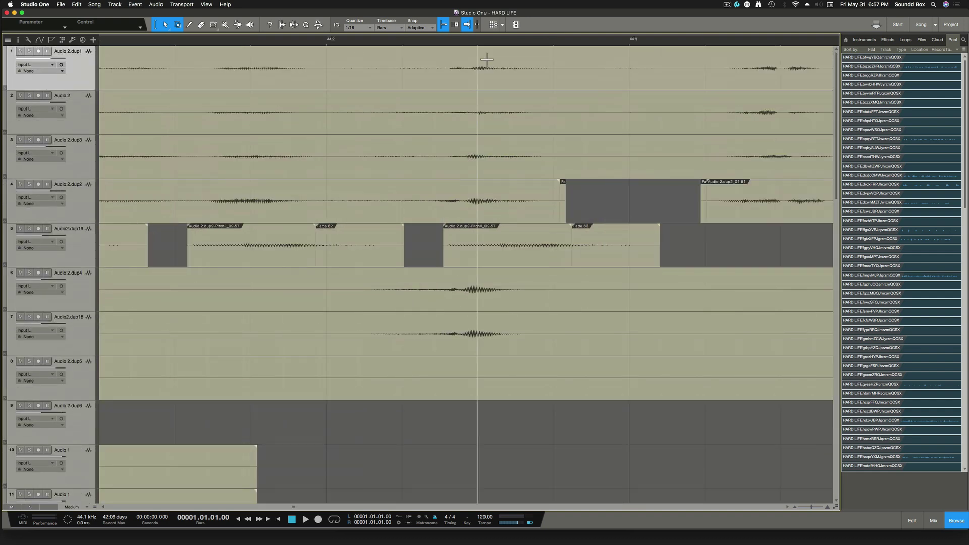
click(535, 260)
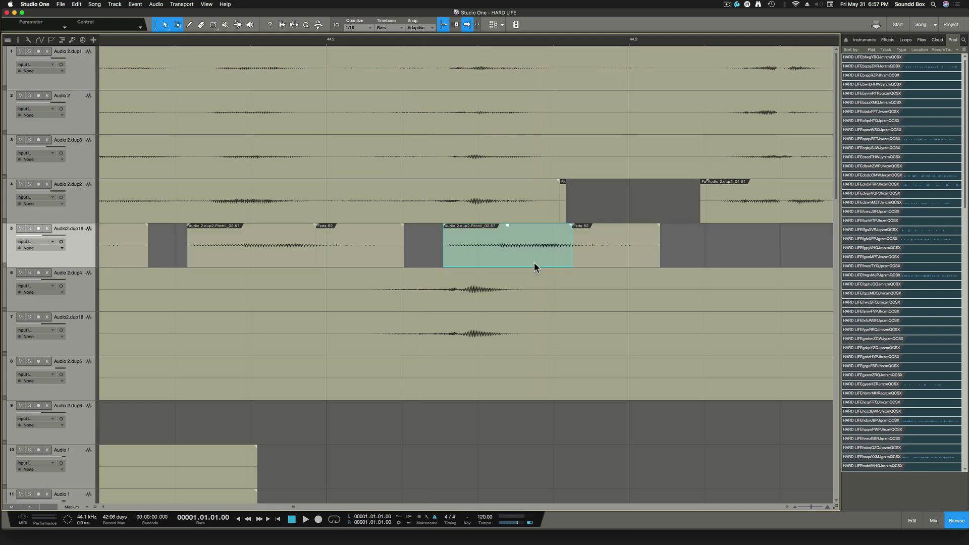
click(587, 252)
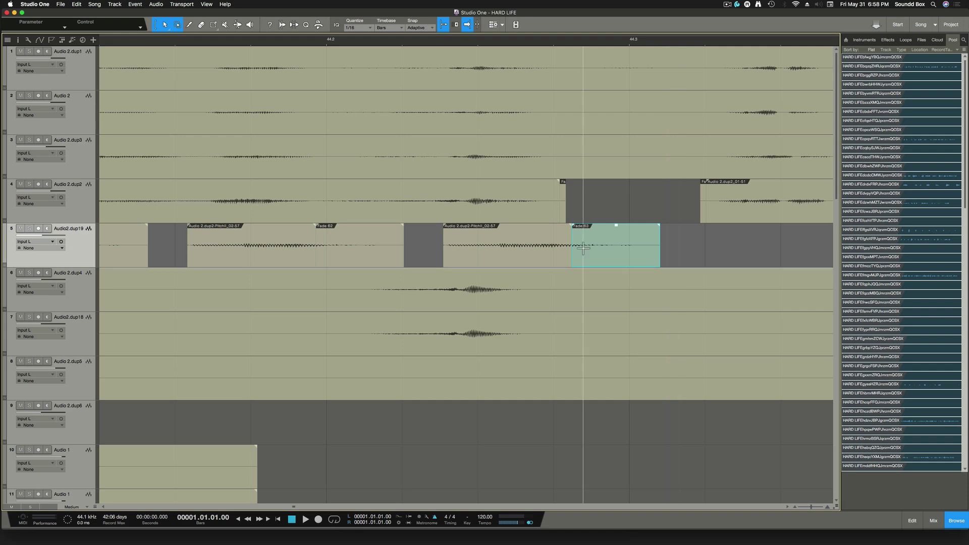
key(shift+e)
key(e)
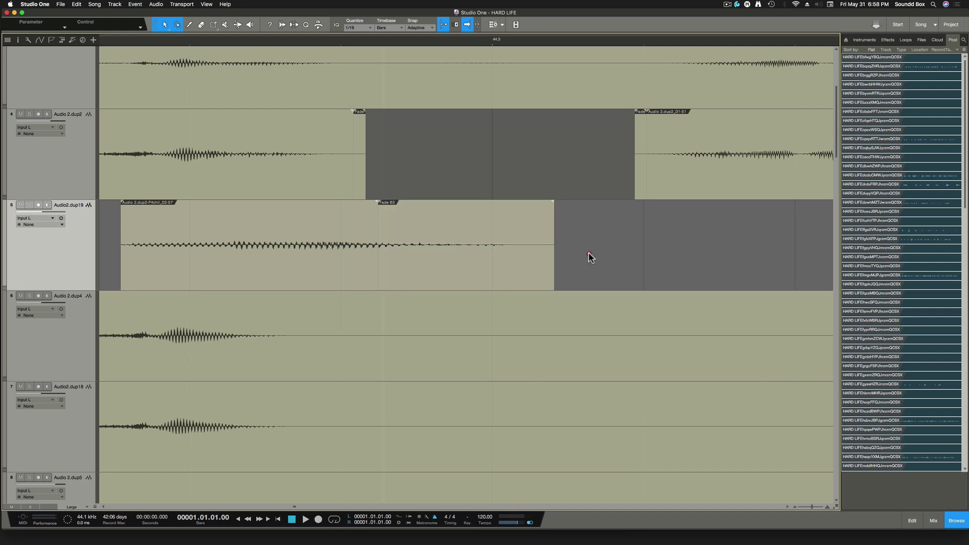
- Delete Fade 63 and extend the preceding track 5 audio event across its gap to about 0.399 s
click(460, 259)
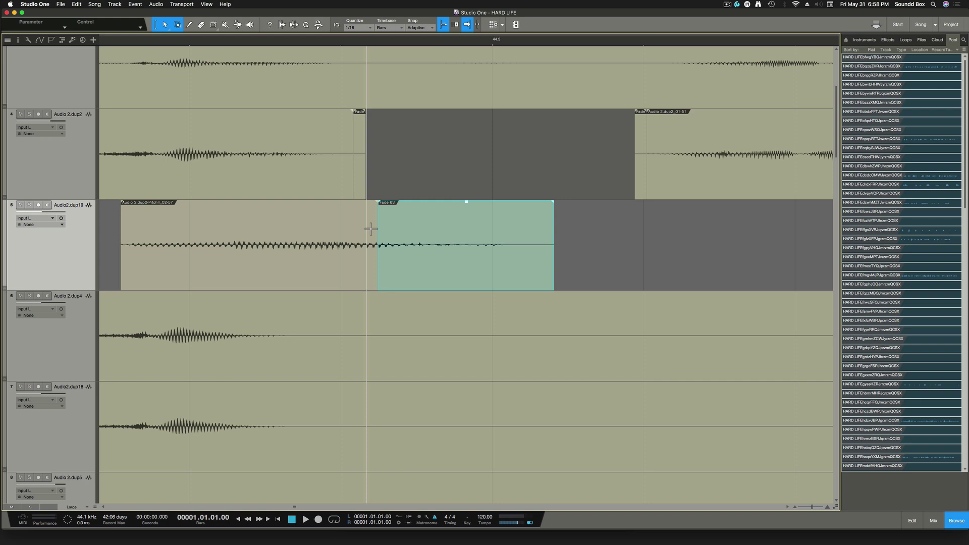
key(Delete)
click(326, 277)
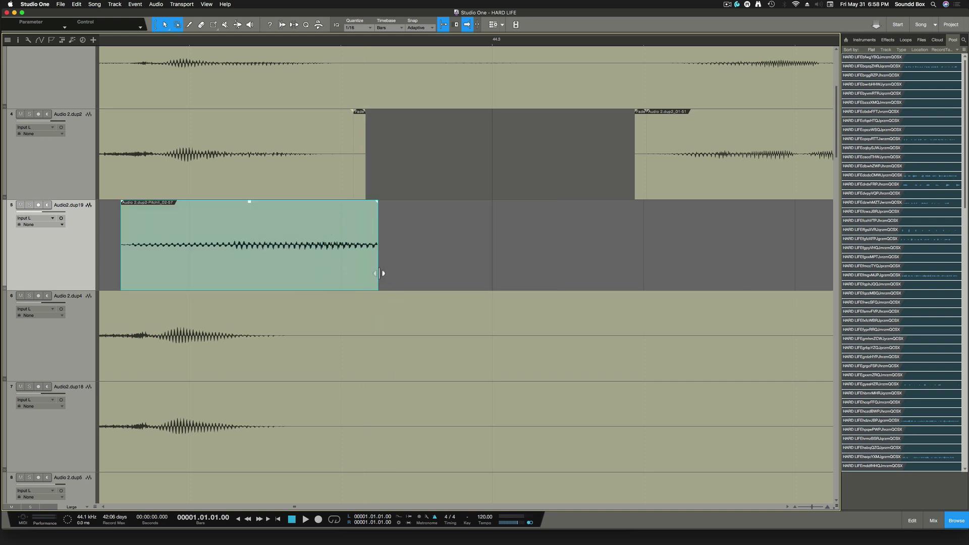
drag(379, 273, 605, 283)
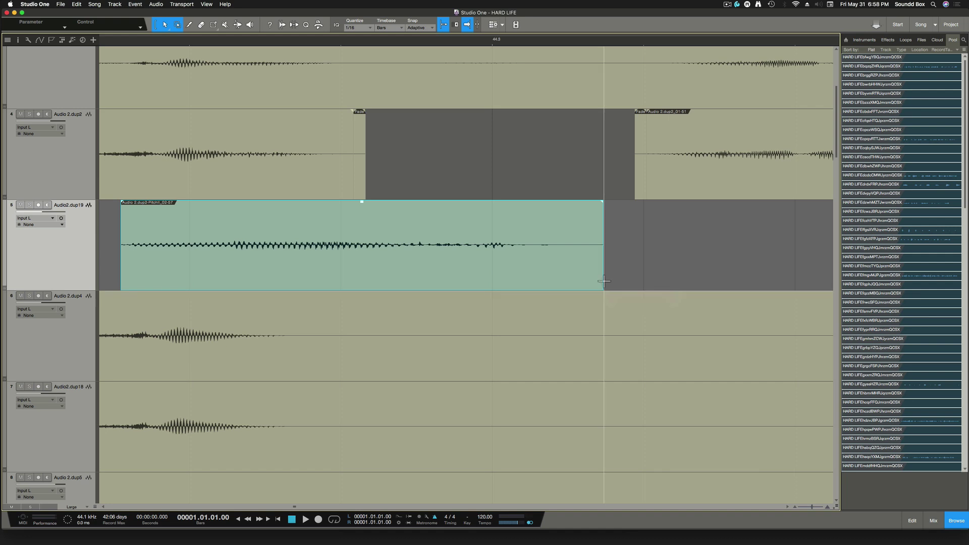
key(w)
key(w)
key(w)
key(w)
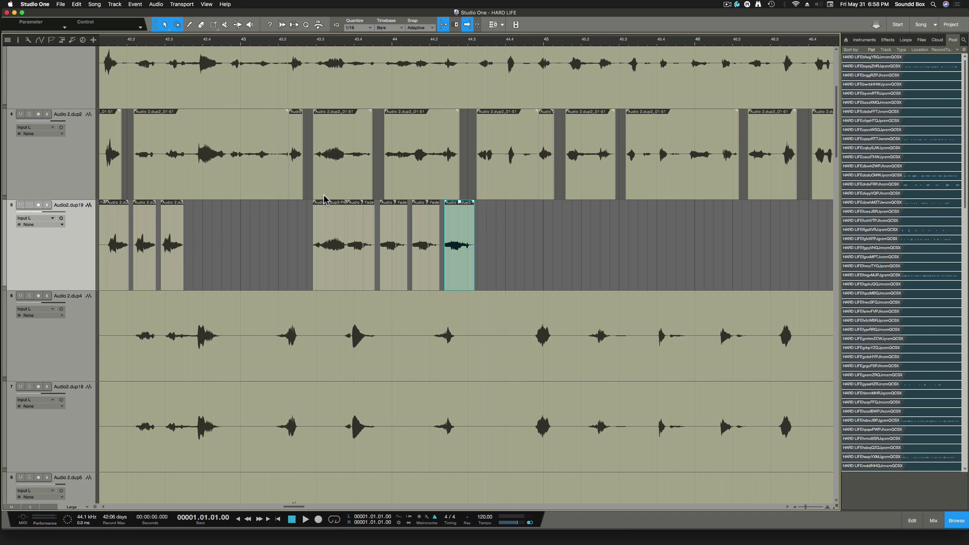
- On track 5, delete small fade events and extend the edited event's start leftward, then undo
click(370, 261)
click(437, 155)
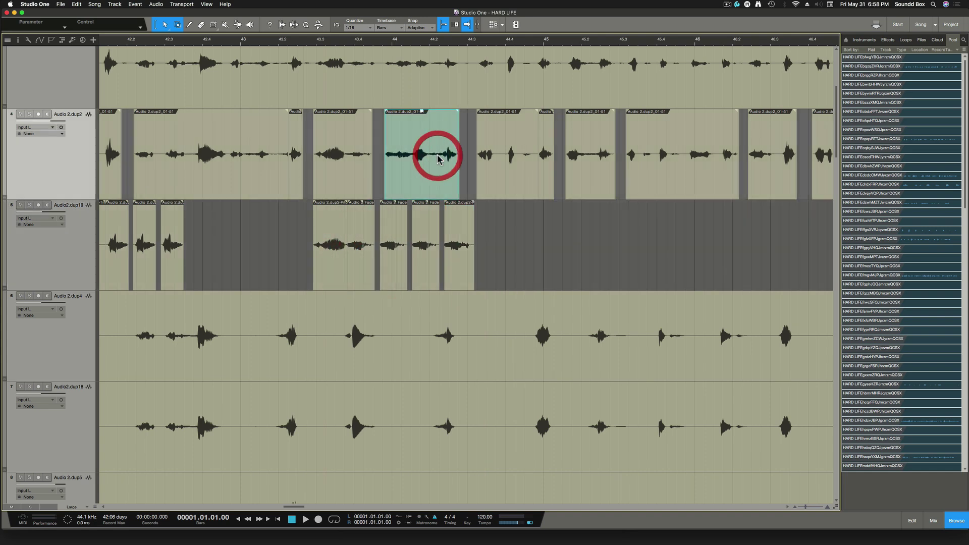
key(z)
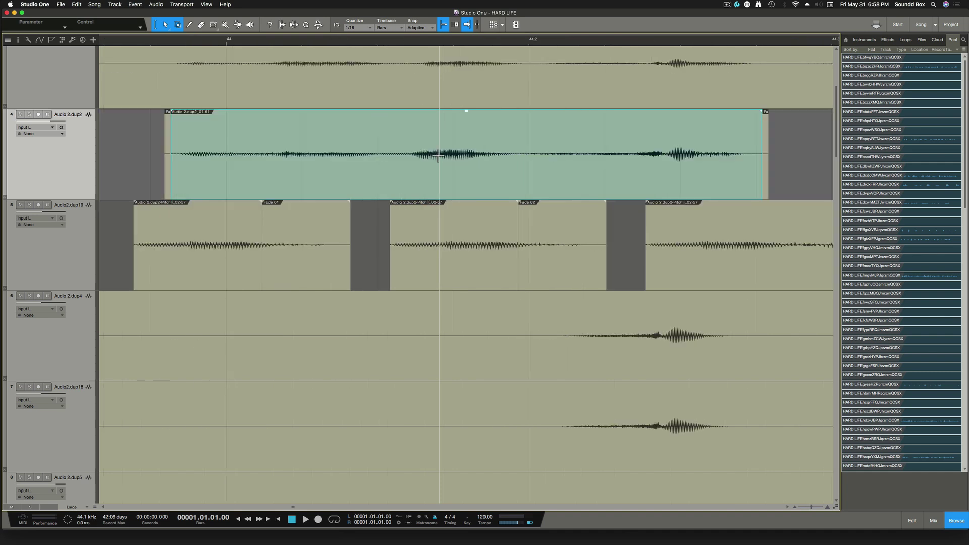
key(z)
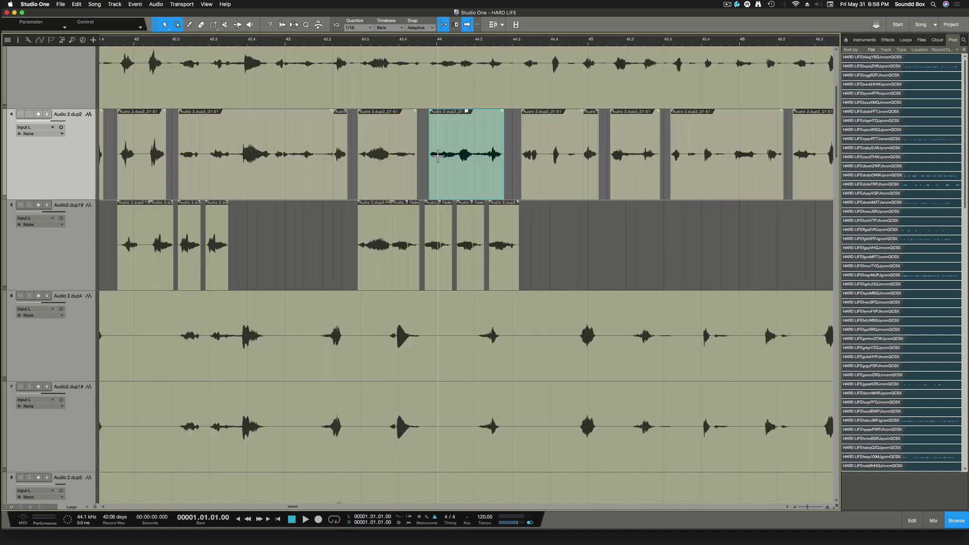
click(413, 255)
click(385, 273)
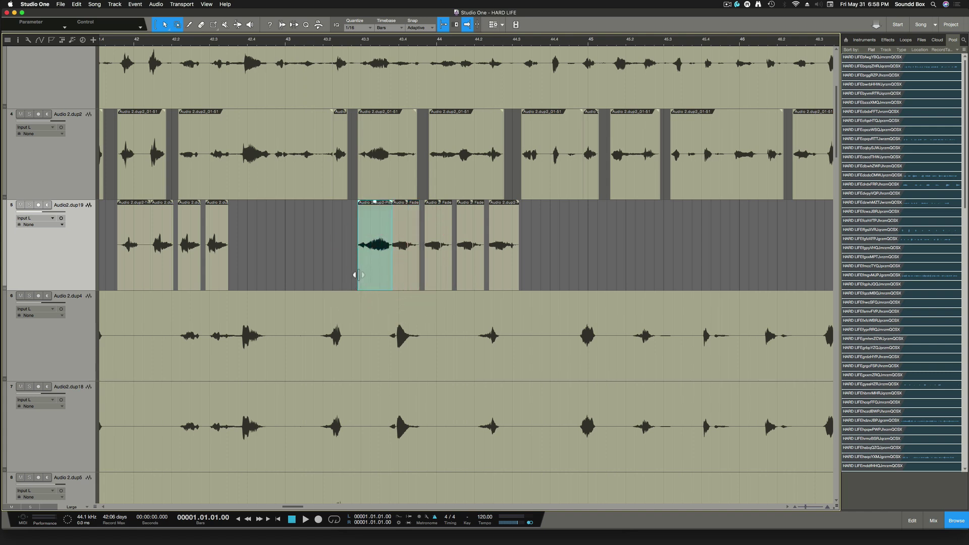
drag(358, 275, 129, 259)
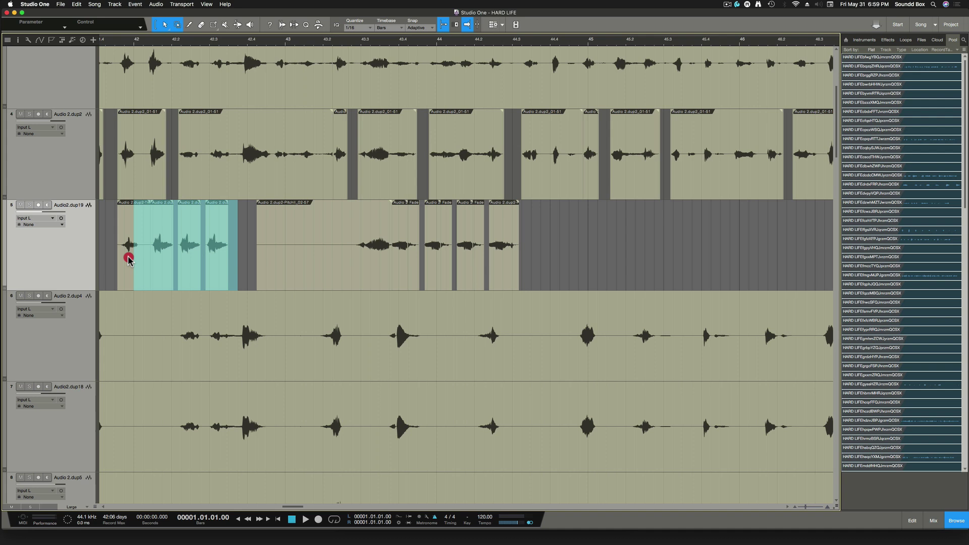
key(Delete)
click(268, 264)
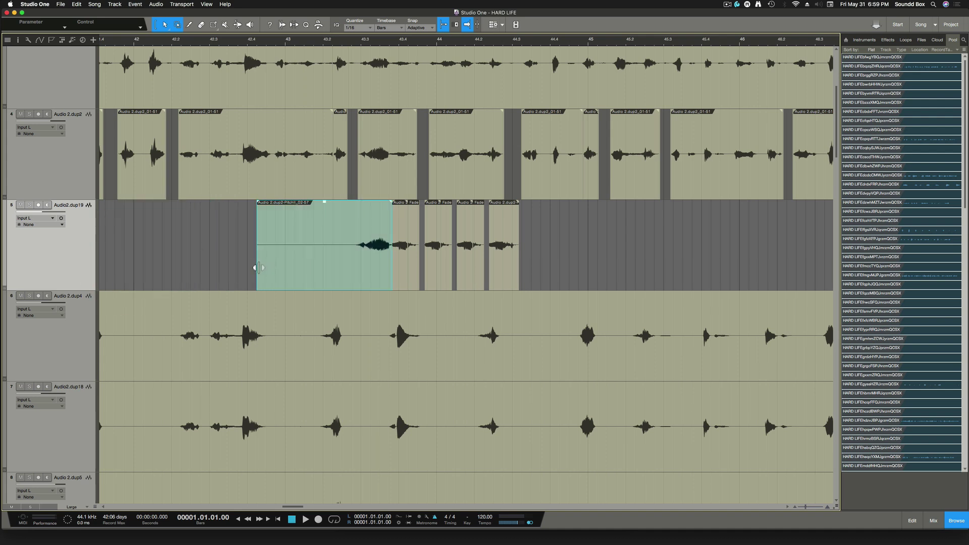
drag(258, 268, 80, 273)
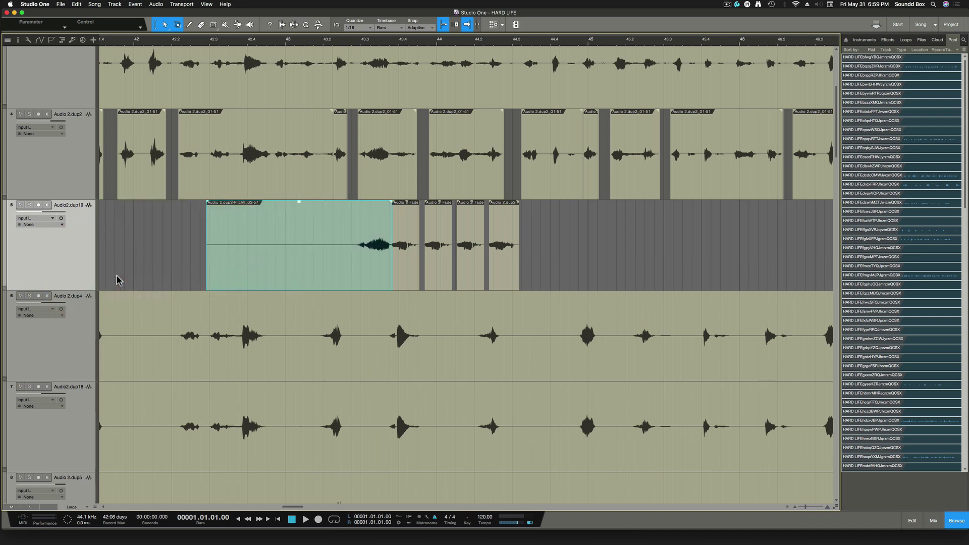
key(super+z)
key(super+z)
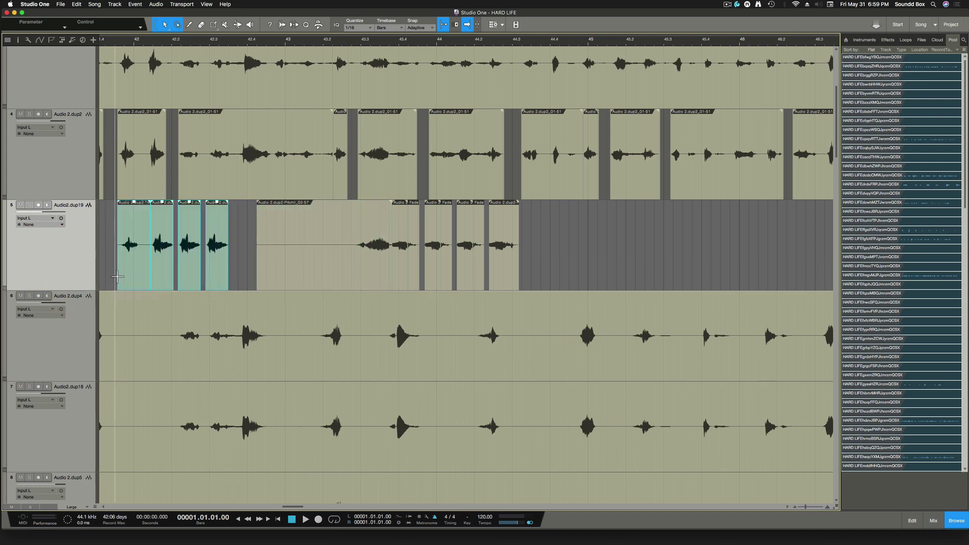
- On track 4, delete the small events after the long event, lengthen it into the gap, then undo
click(237, 259)
click(388, 172)
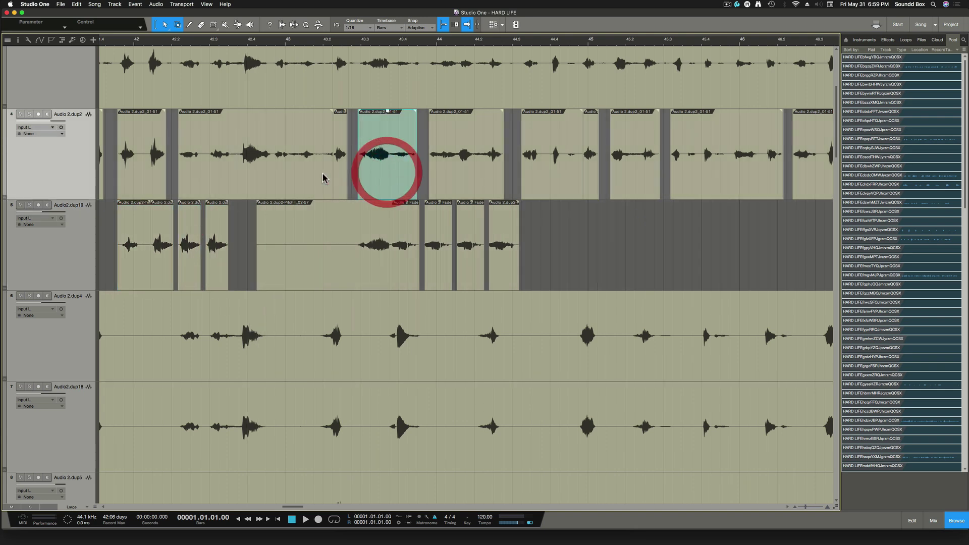
click(322, 175)
click(346, 175)
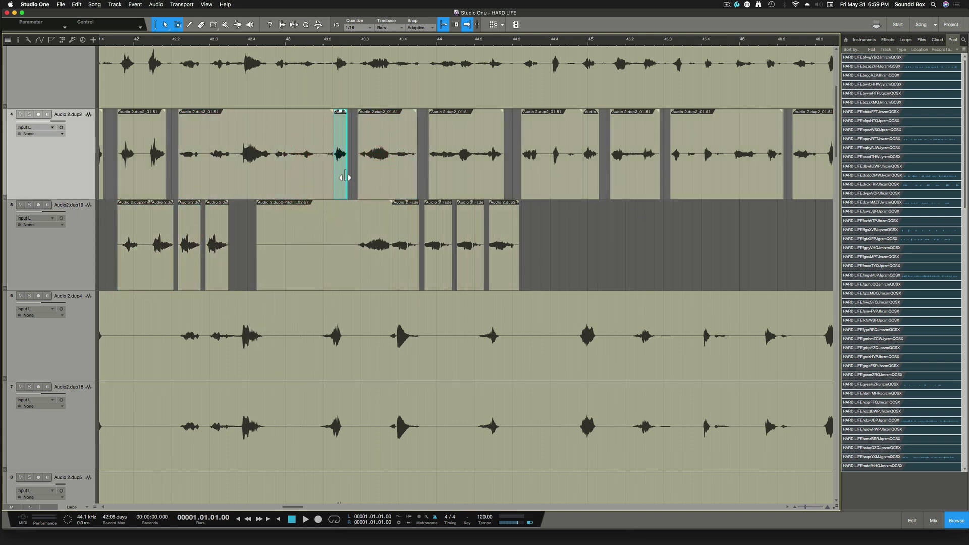
key(Delete)
click(345, 178)
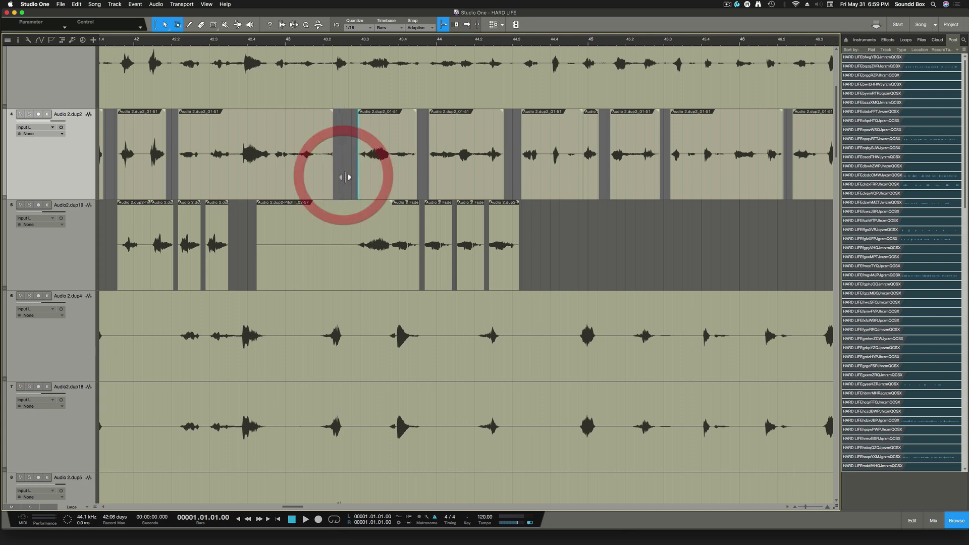
key(Right)
key(Delete)
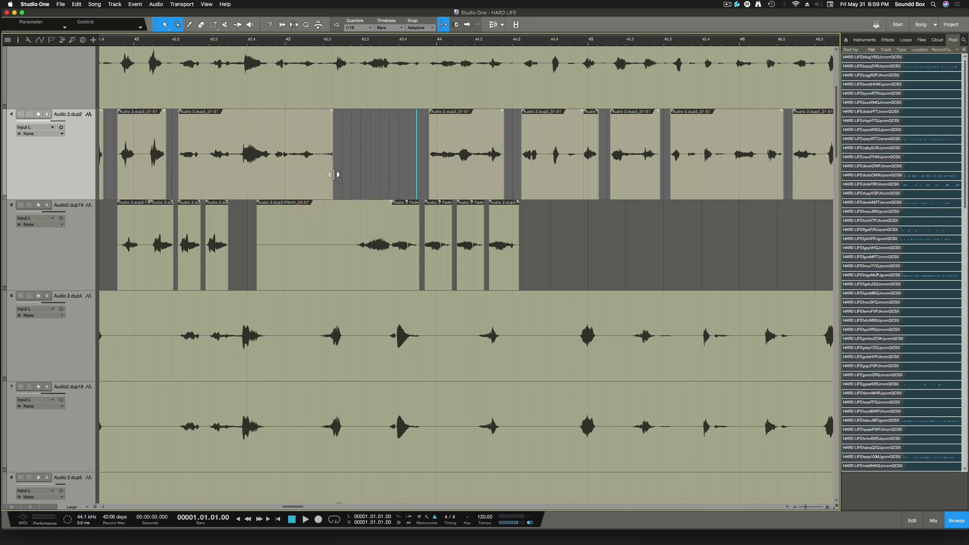
drag(333, 174, 424, 172)
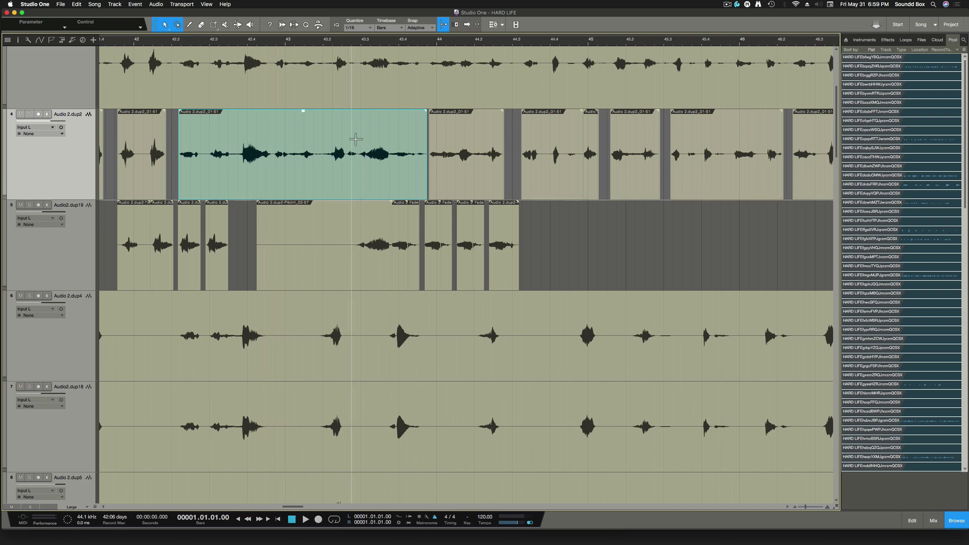
key(super+z)
key(super+z)
key(super+z)
key(super+z)
key(super+z)
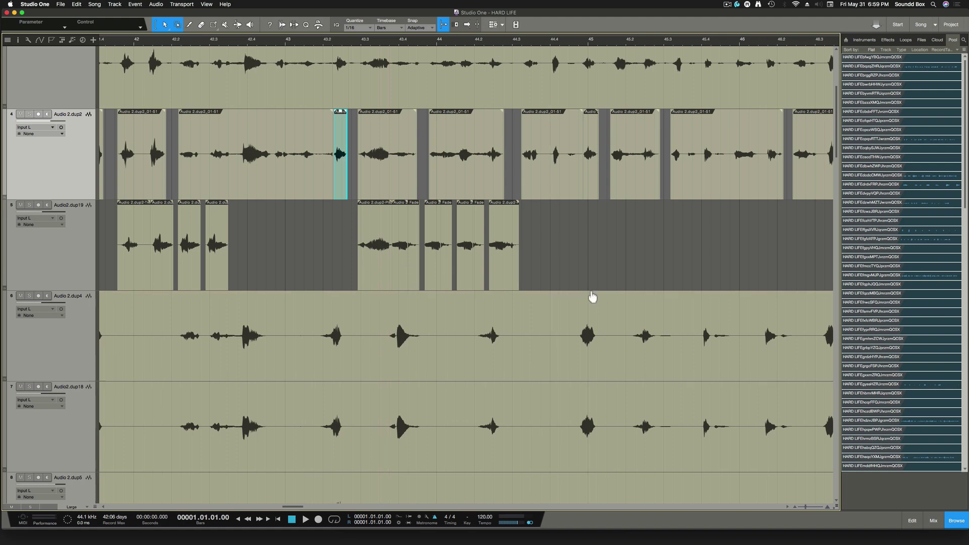
key(shift+w)
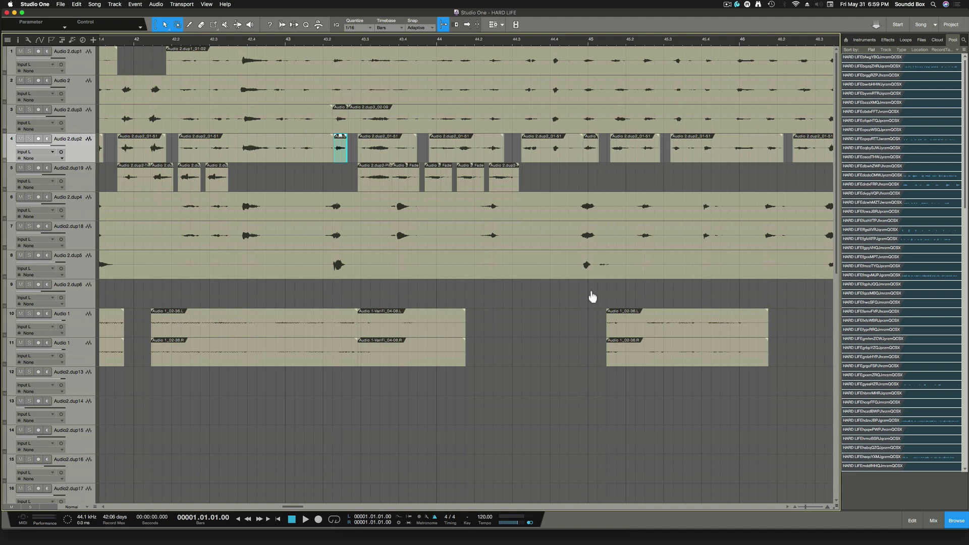
- Shrink tracks to Small height and zoom out until the entire HARD LIFE song is visible
key(shift+w)
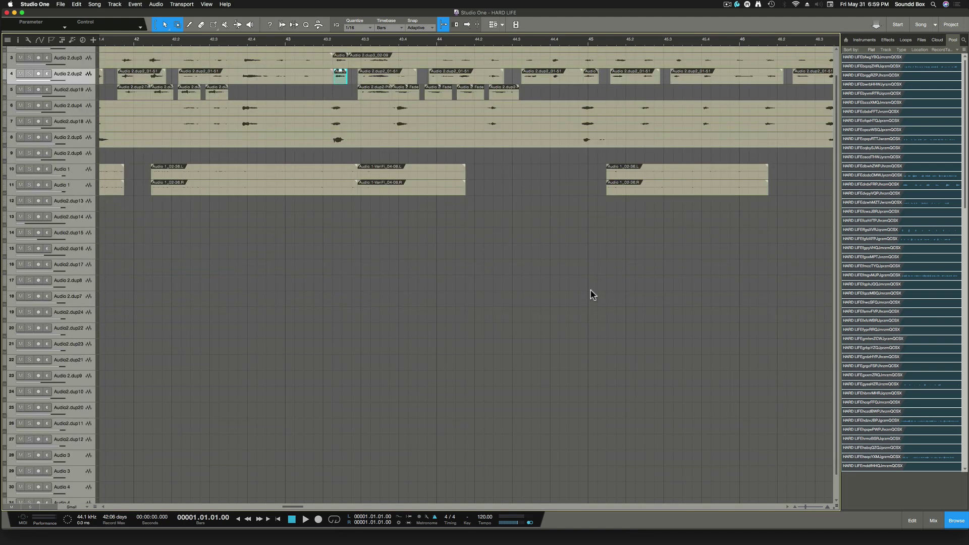
scroll(592, 295, up, 2)
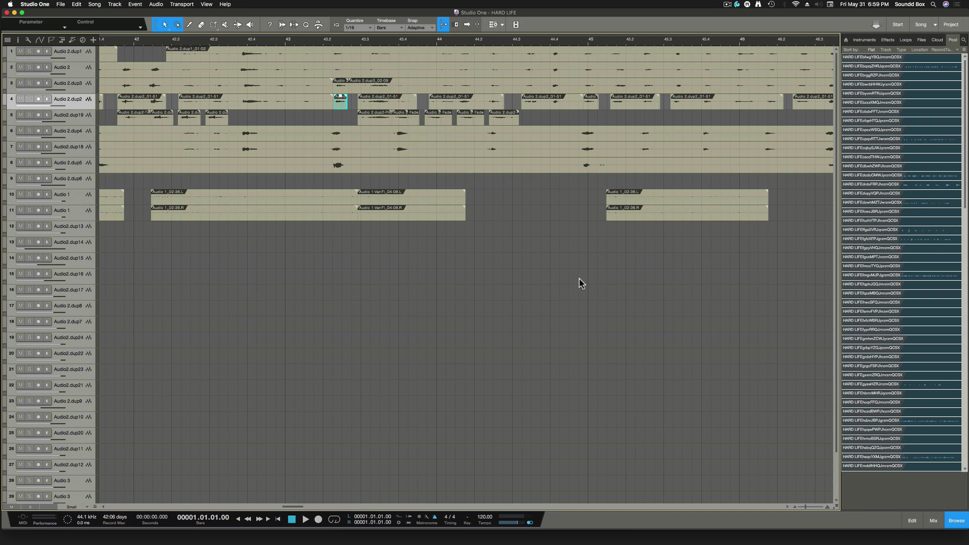
key(w)
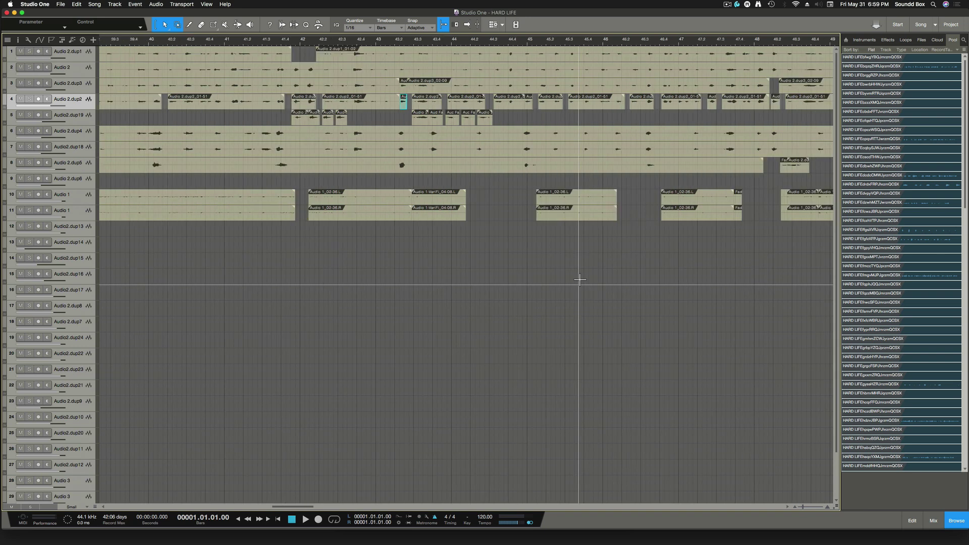
key(w)
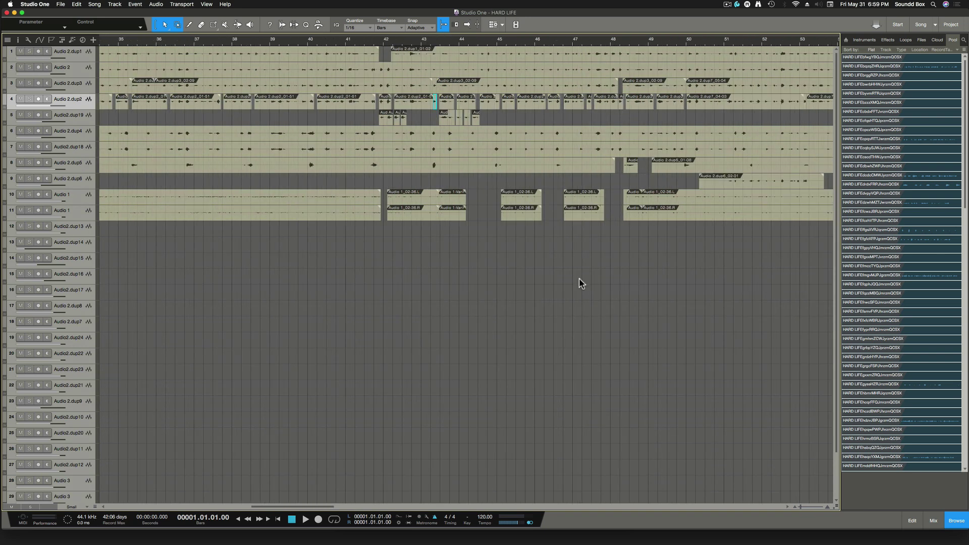
key(e)
key(e)
key(e)
key(e)
key(e)
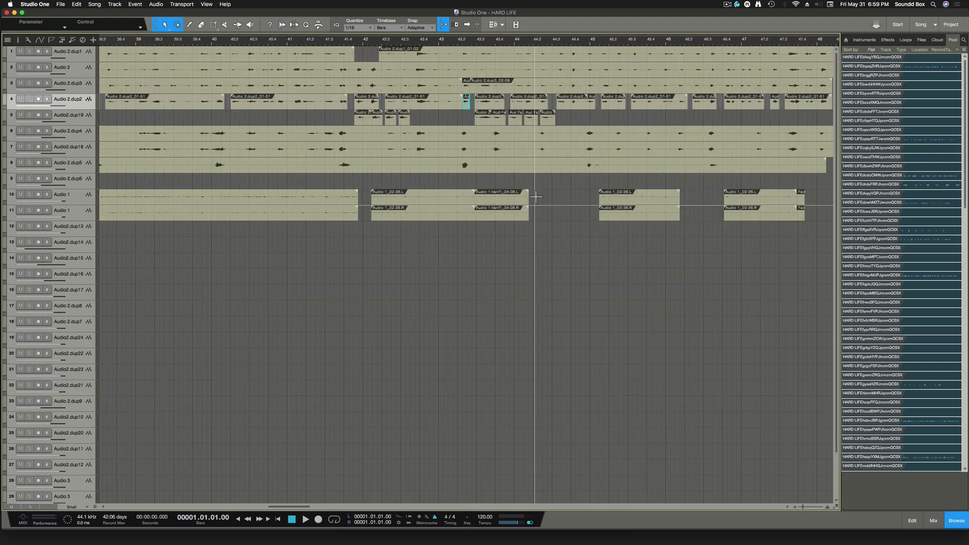
key(e)
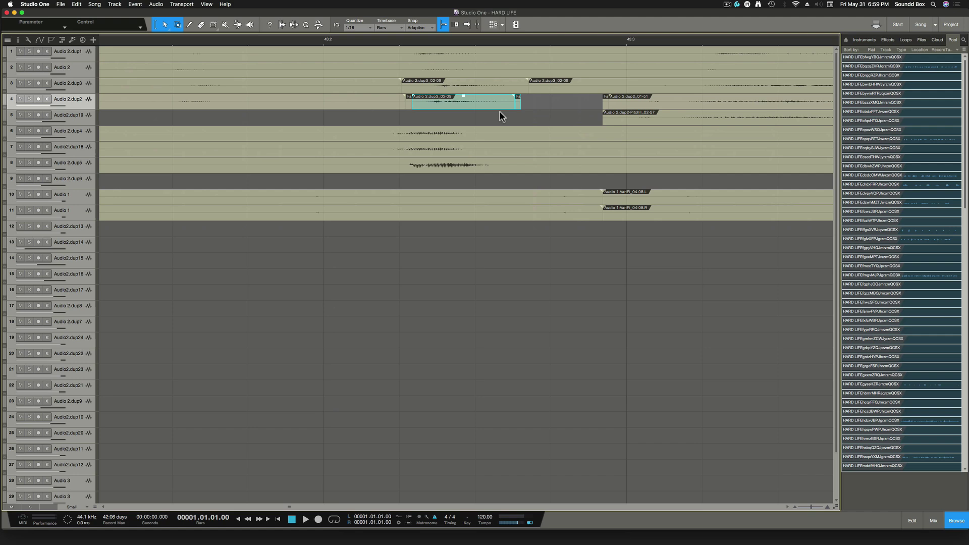
click(486, 102)
click(588, 108)
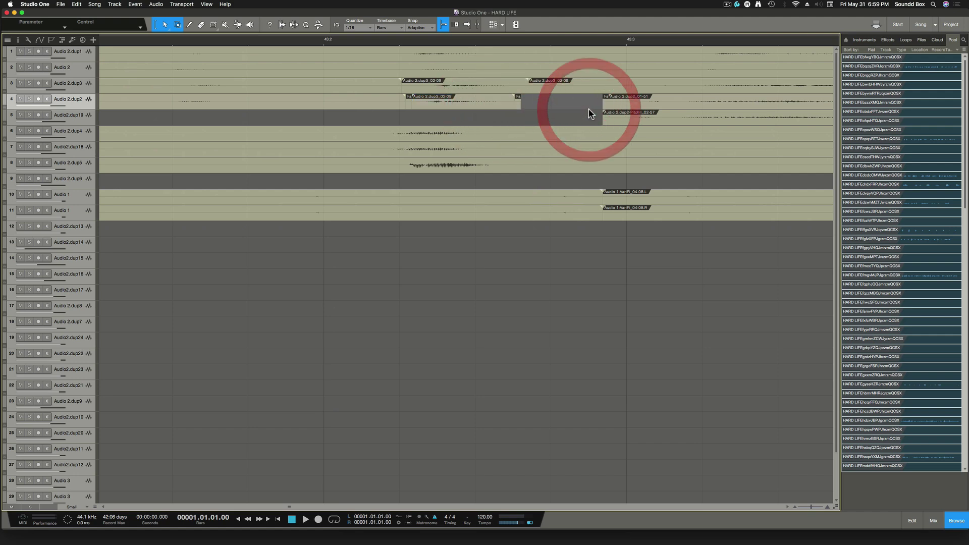
key(w)
key(w)
key(w)
key(w)
key(w)
key(w)
key(w)
key(w)
key(w)
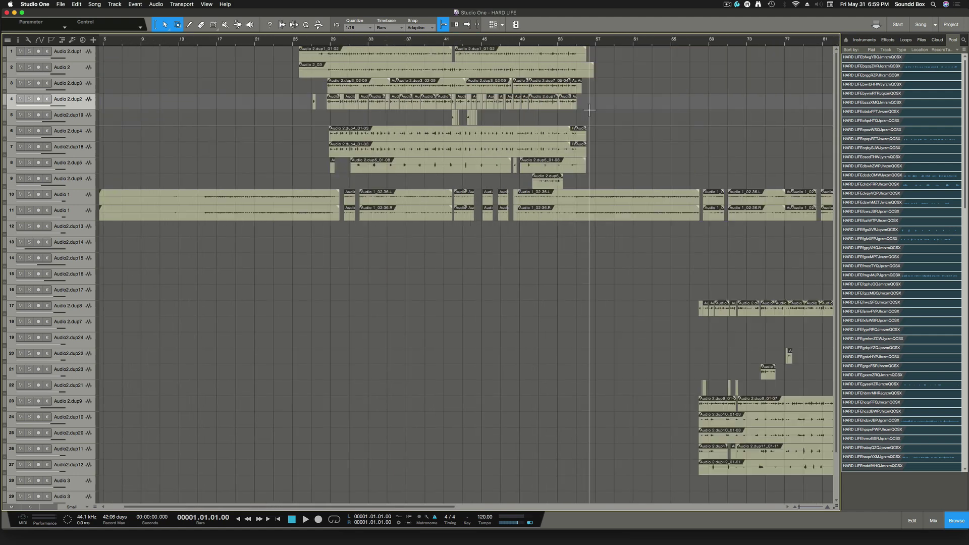
key(w)
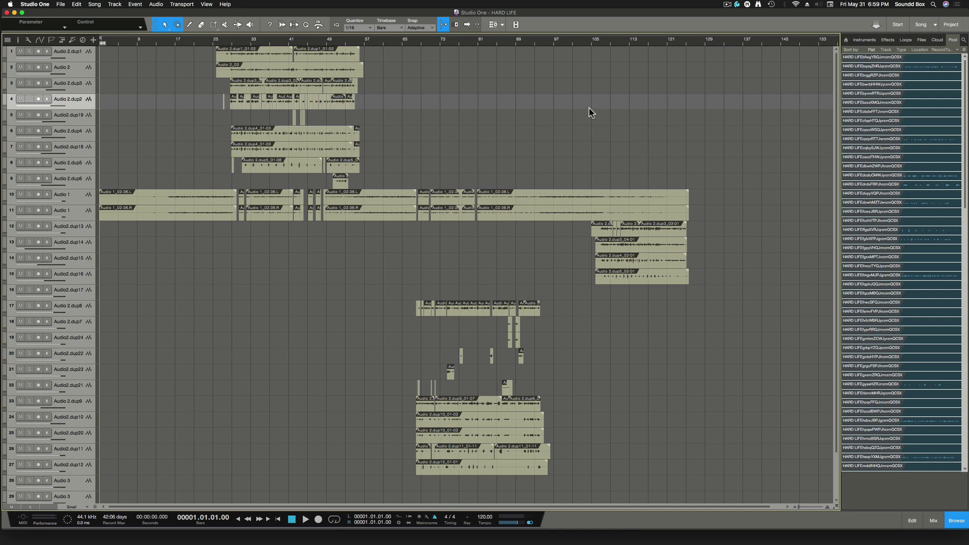
click(300, 309)
click(74, 53)
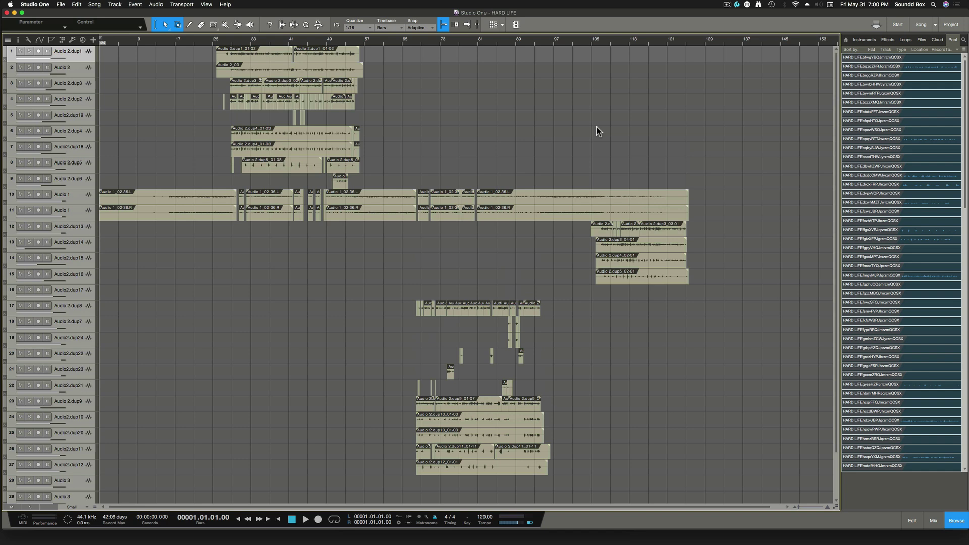
click(542, 99)
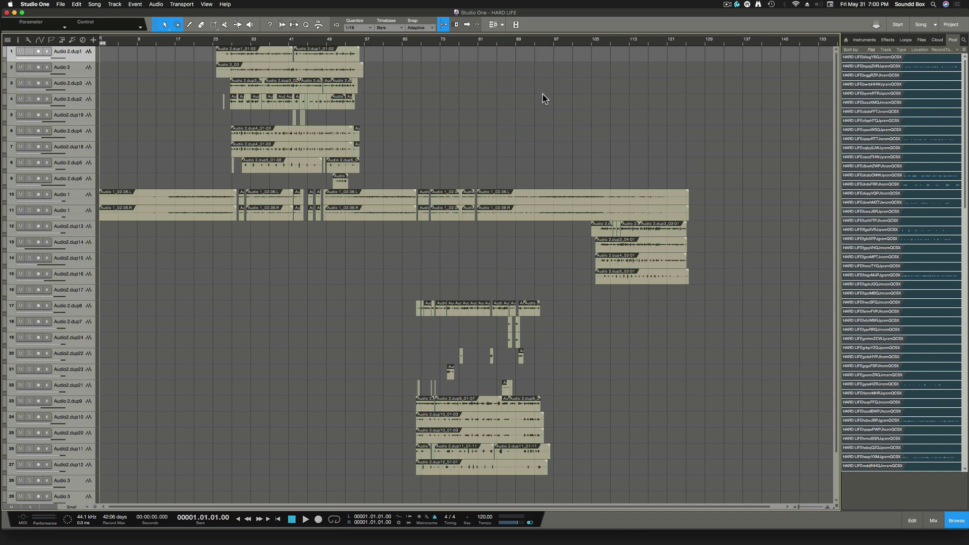